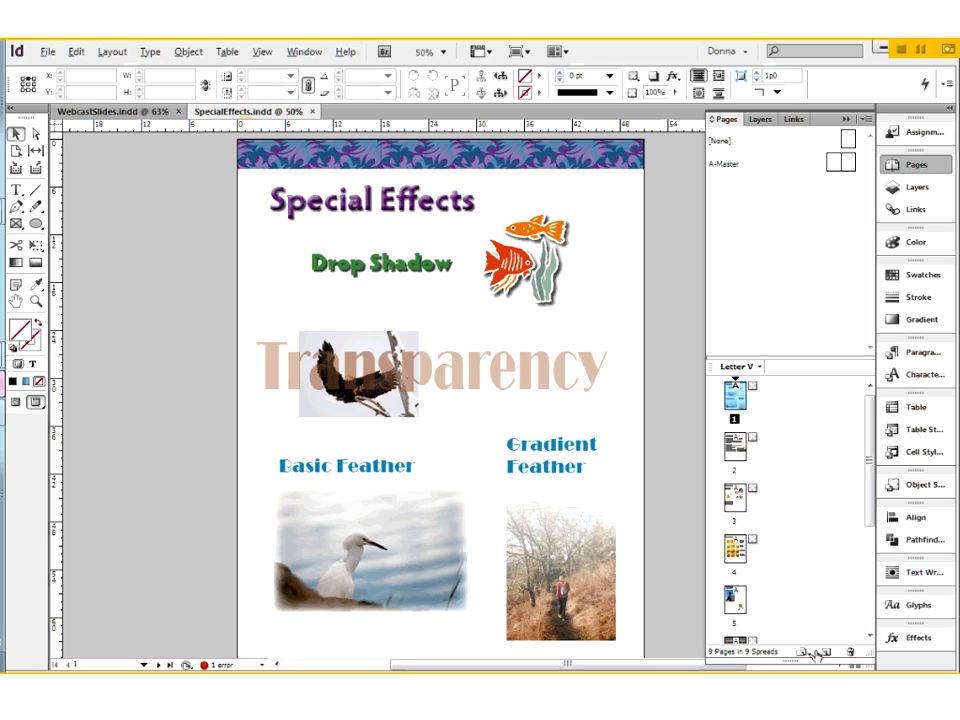
- View the list of available effects, from Transparency and Drop Shadow to Gradient Feather
{"action": "left_click", "coordinate": [912, 642]}
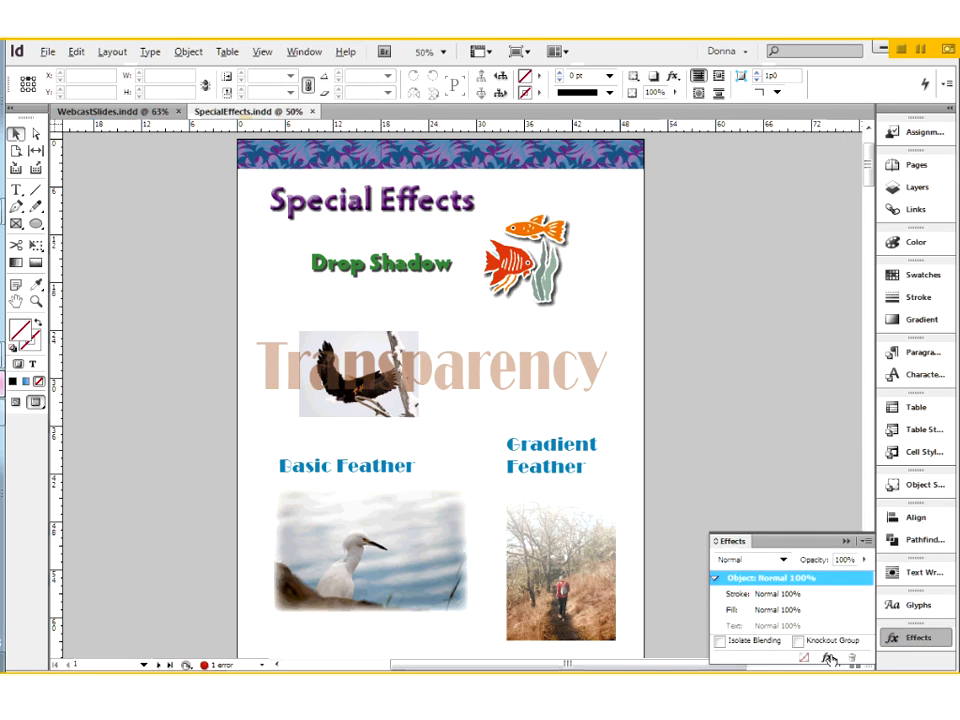
{"action": "left_click", "coordinate": [830, 659]}
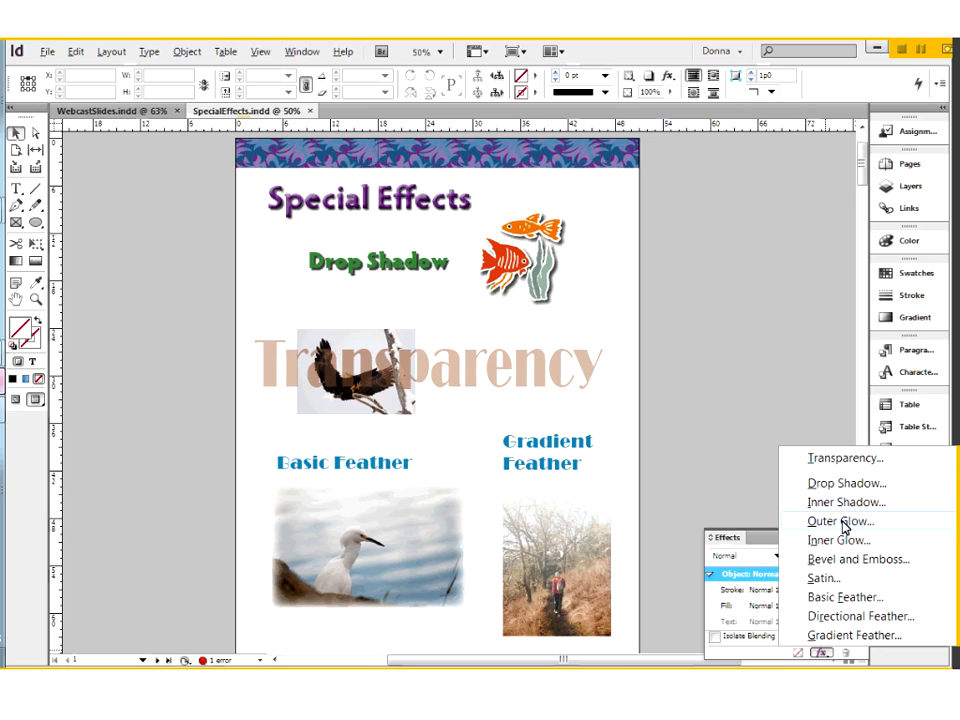
{"action": "left_click", "coordinate": [763, 541]}
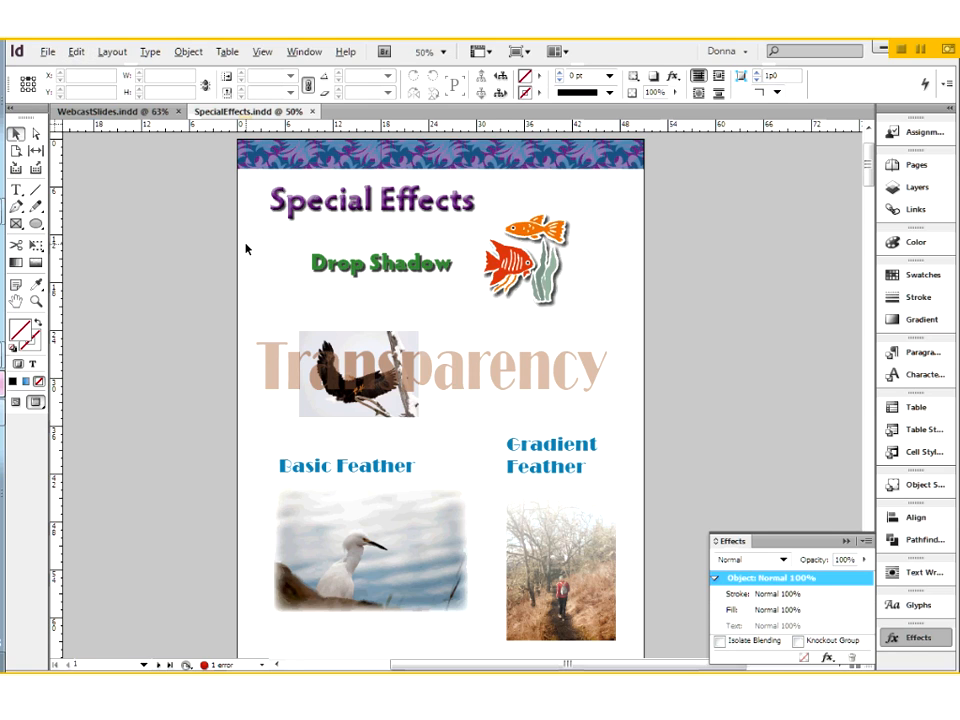
- Review the Intent choices for a new document and keep Print selected, without creating the document
{"action": "left_click", "coordinate": [50, 53]}
{"action": "mouse_move", "coordinate": [75, 71]}
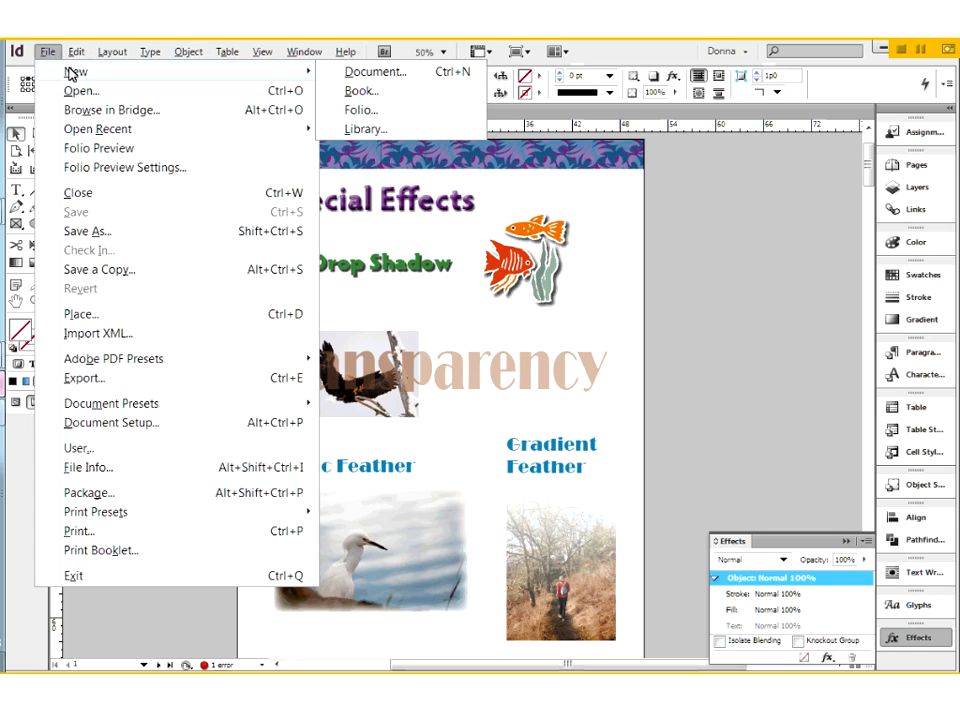
{"action": "left_click", "coordinate": [360, 77]}
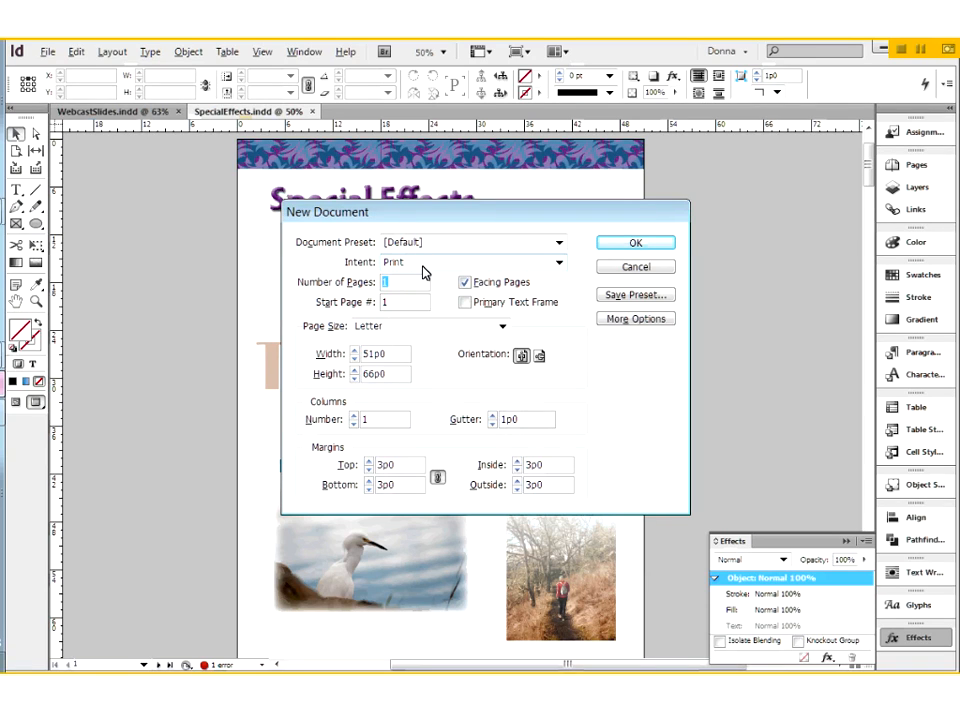
{"action": "left_click", "coordinate": [422, 265]}
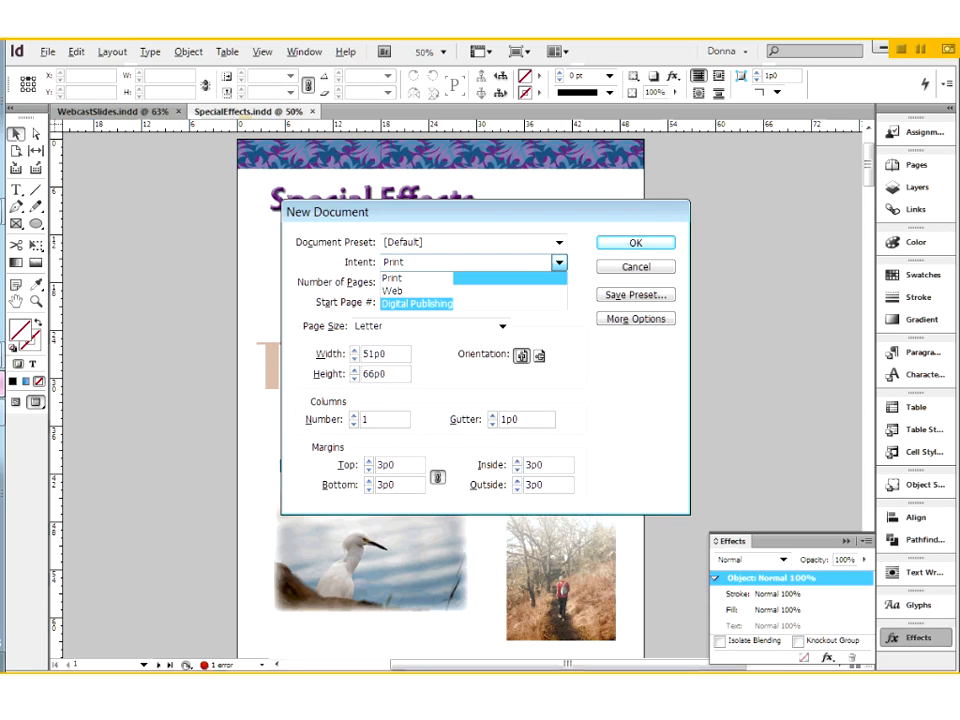
{"action": "left_click", "coordinate": [395, 279]}
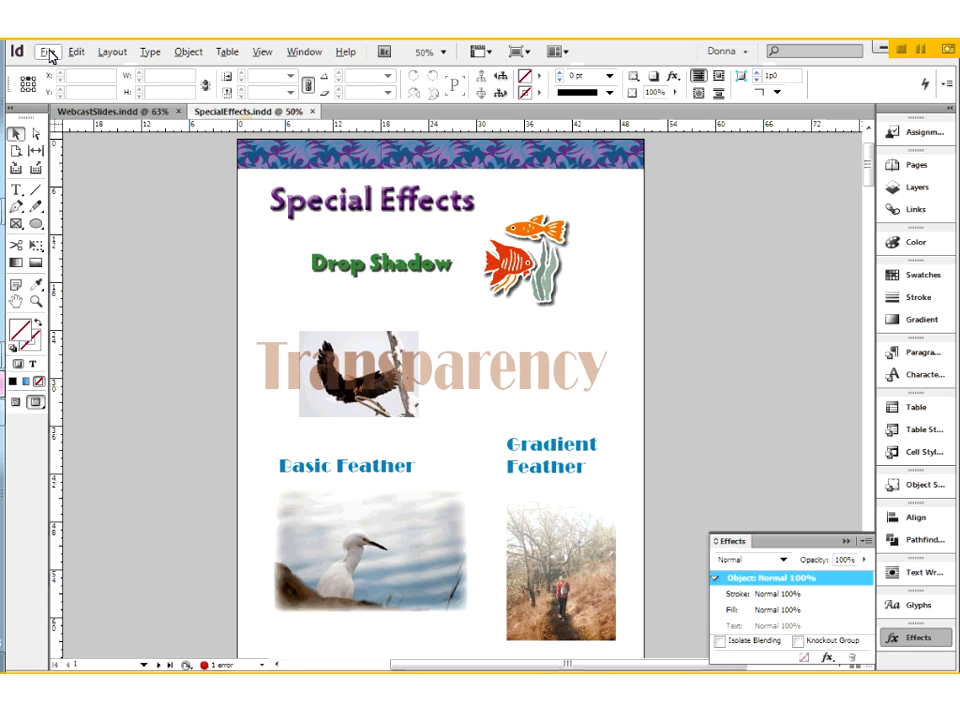
- Check the Intent in the current document's setup and close it without changes
{"action": "left_click", "coordinate": [48, 52]}
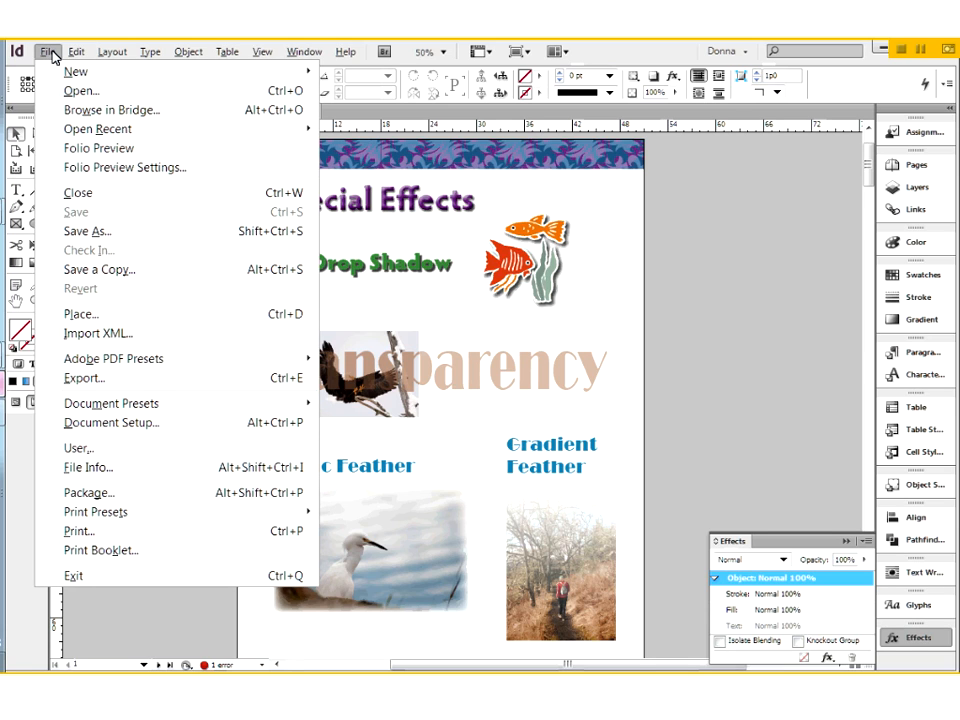
{"action": "left_click", "coordinate": [104, 424]}
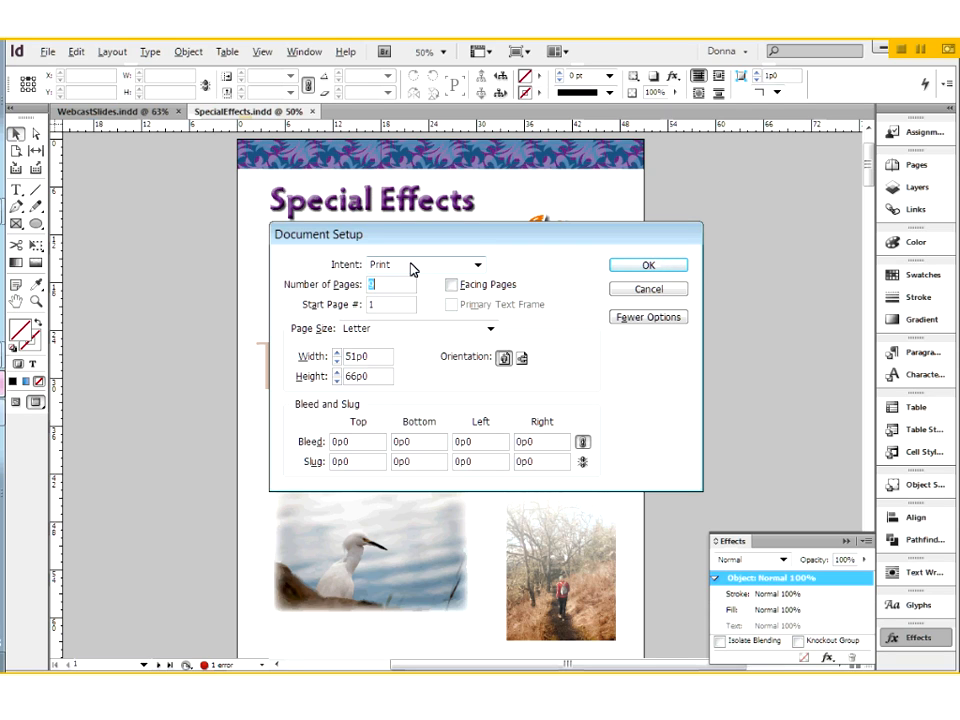
{"action": "left_click", "coordinate": [668, 290]}
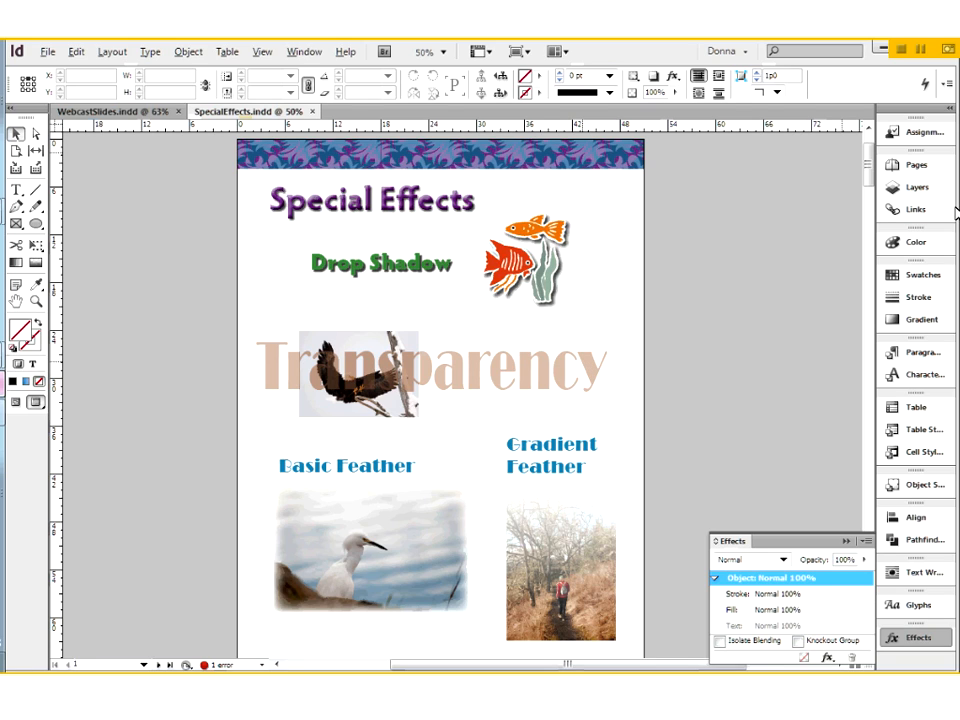
- Review the colour modes offered for mixing colours, leaving the mode unchanged
{"action": "left_click", "coordinate": [890, 243]}
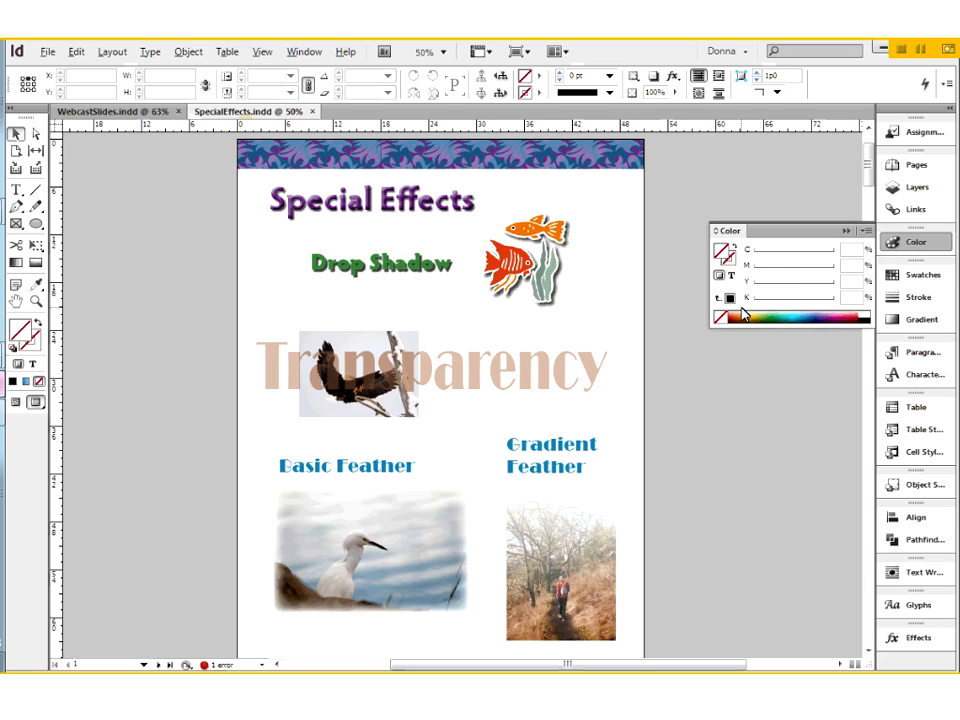
{"action": "left_click", "coordinate": [867, 232]}
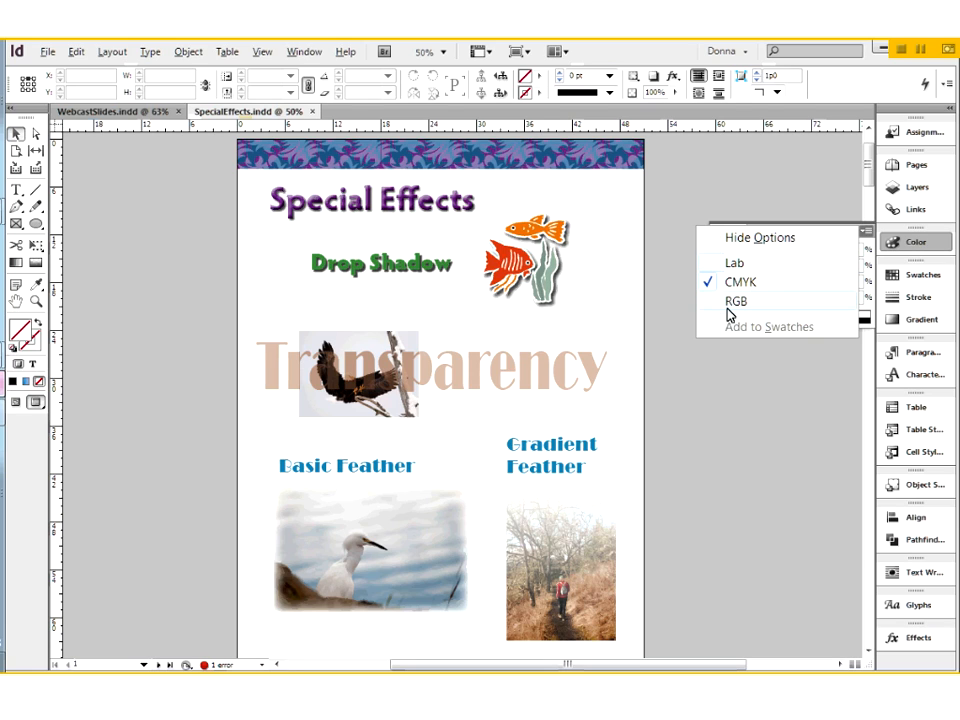
{"action": "left_click", "coordinate": [620, 225]}
{"action": "left_click", "coordinate": [846, 231]}
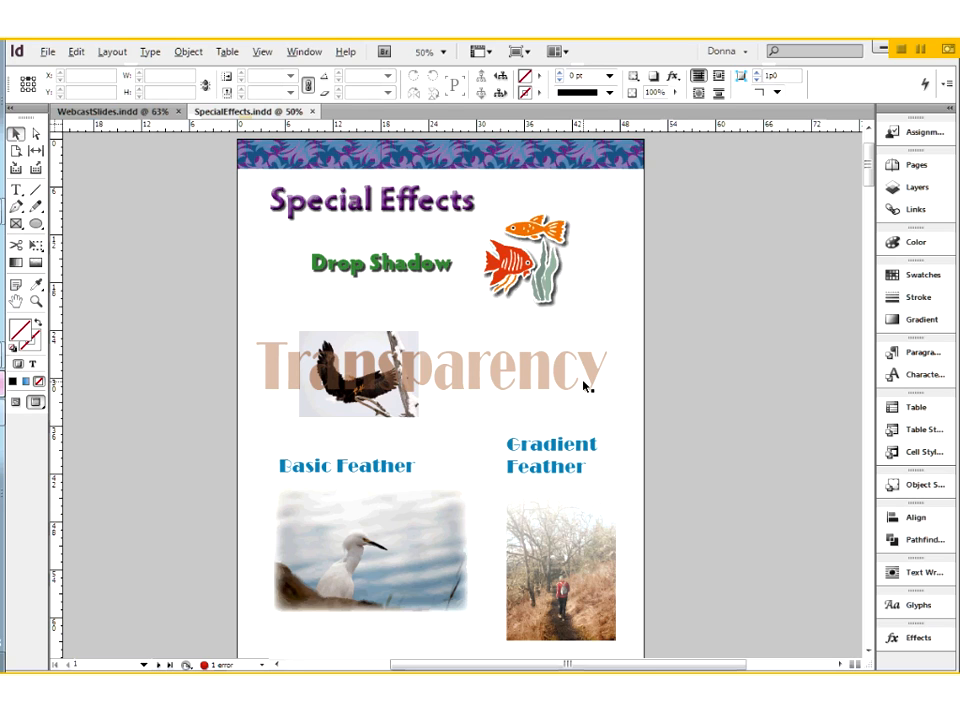
- Check which transparency blend space the document uses, without changing it
{"action": "left_click", "coordinate": [72, 51]}
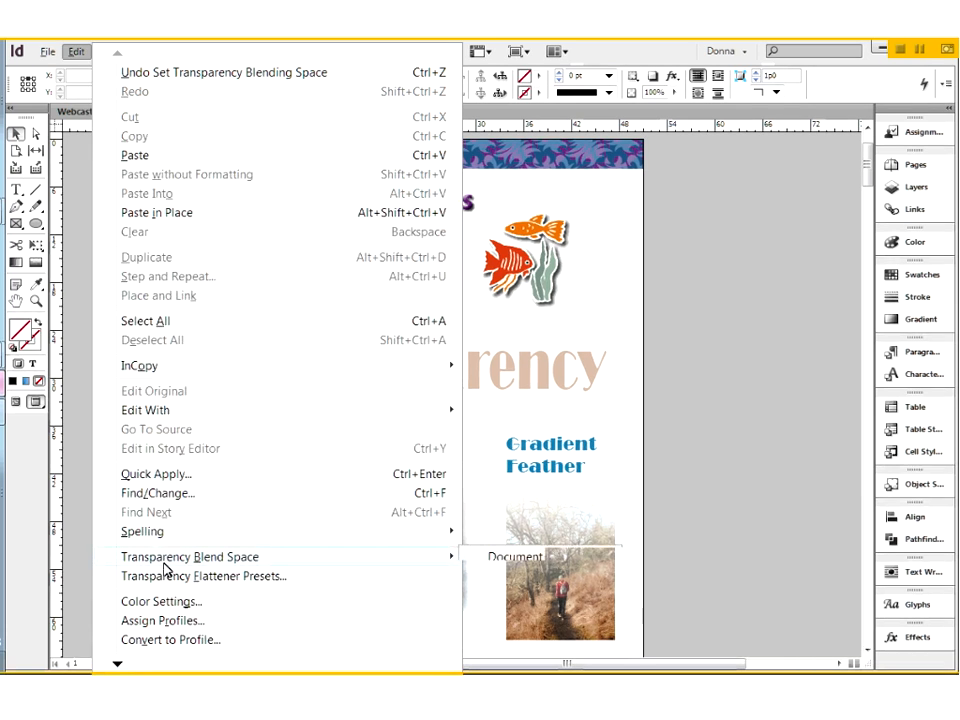
{"action": "mouse_move", "coordinate": [165, 568]}
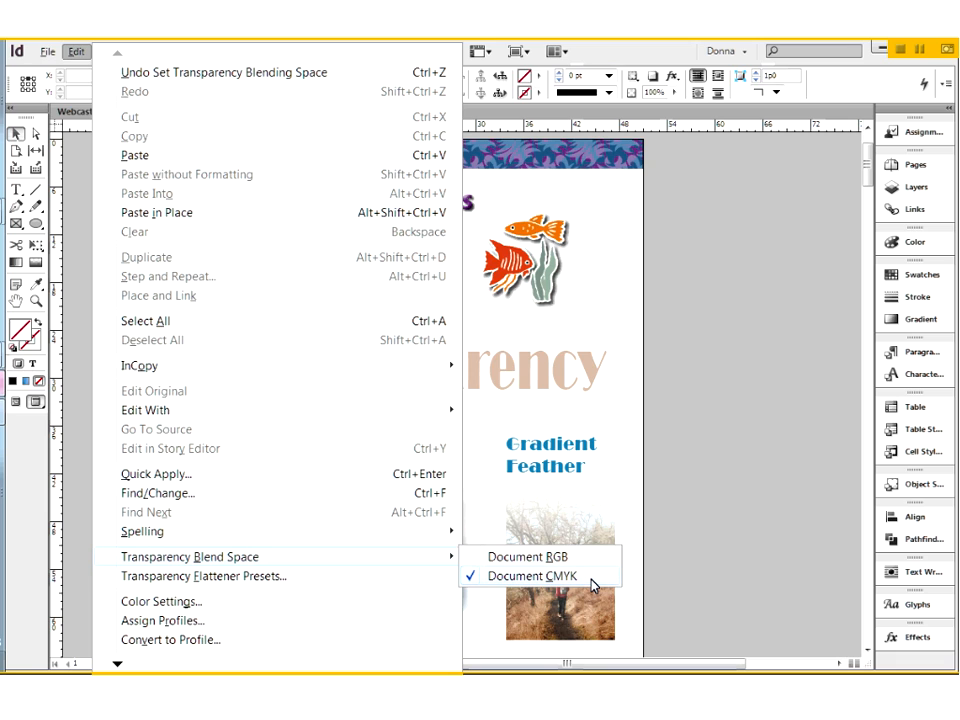
{"action": "left_click", "coordinate": [655, 532]}
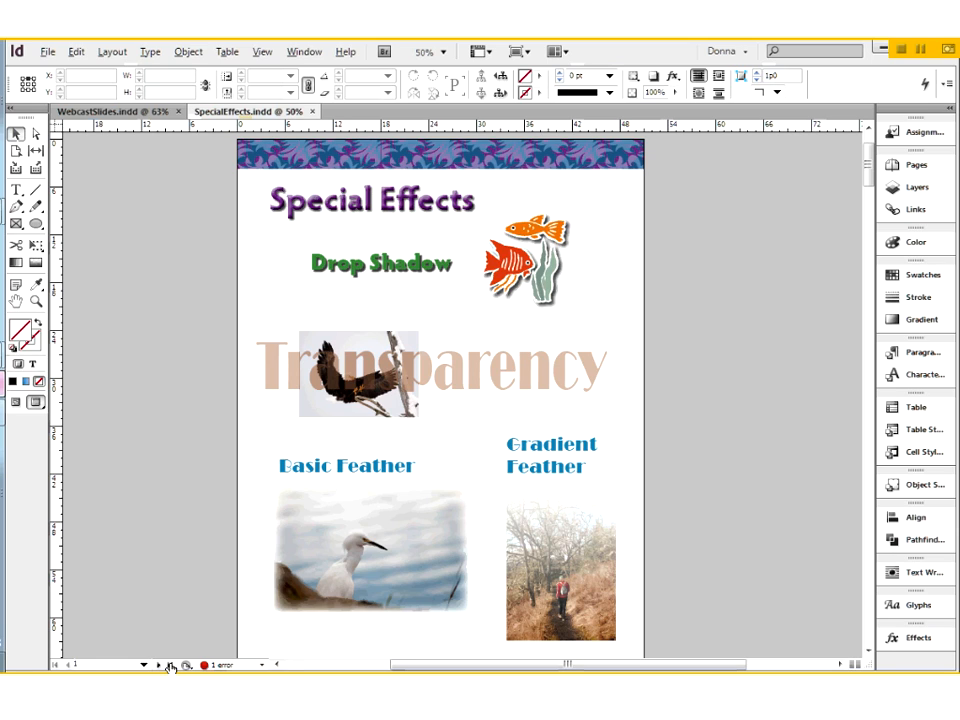
- Compare the coloured squares on pages 8 and 9 and show the page thumbnails with page 8 active
{"action": "left_click", "coordinate": [170, 667]}
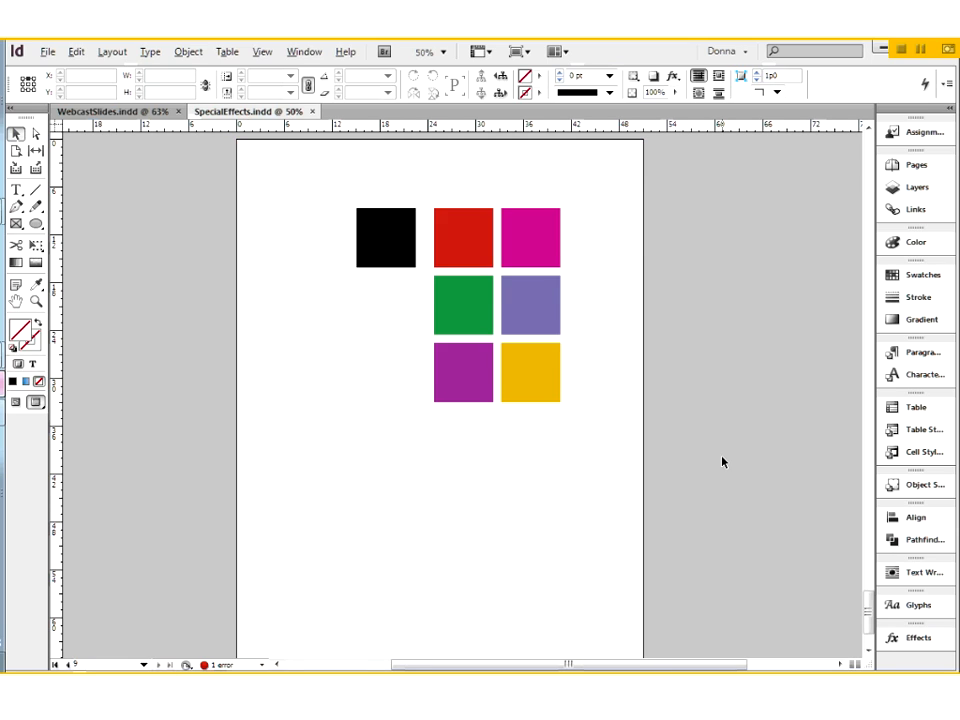
{"action": "scroll", "coordinate": [723, 462], "scroll_direction": "up", "scroll_amount": 1}
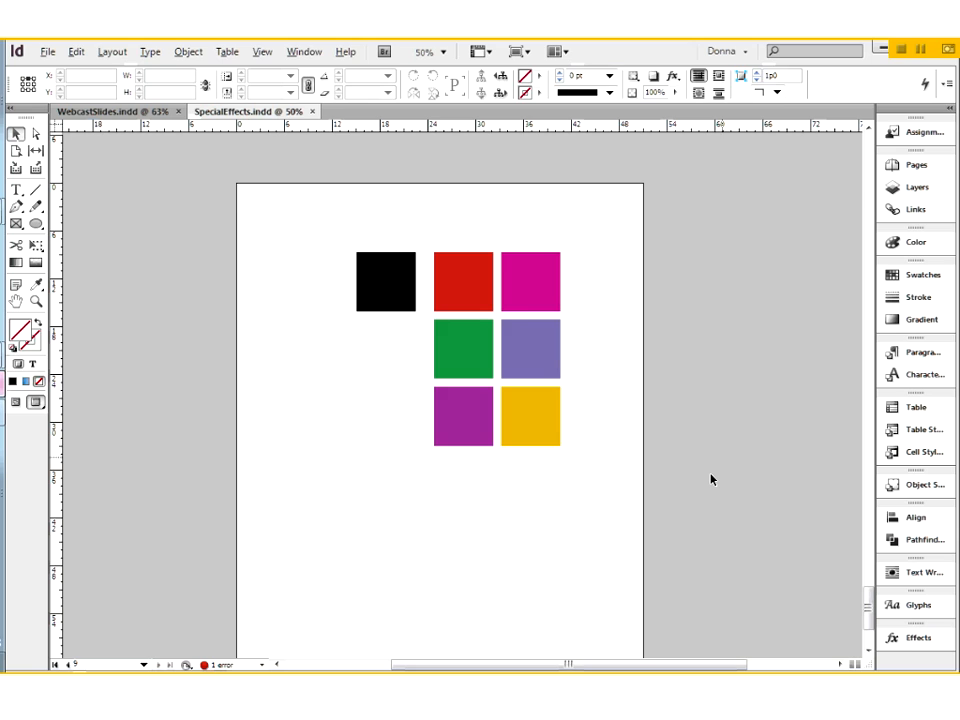
{"action": "scroll", "coordinate": [711, 480], "scroll_direction": "up", "scroll_amount": 10}
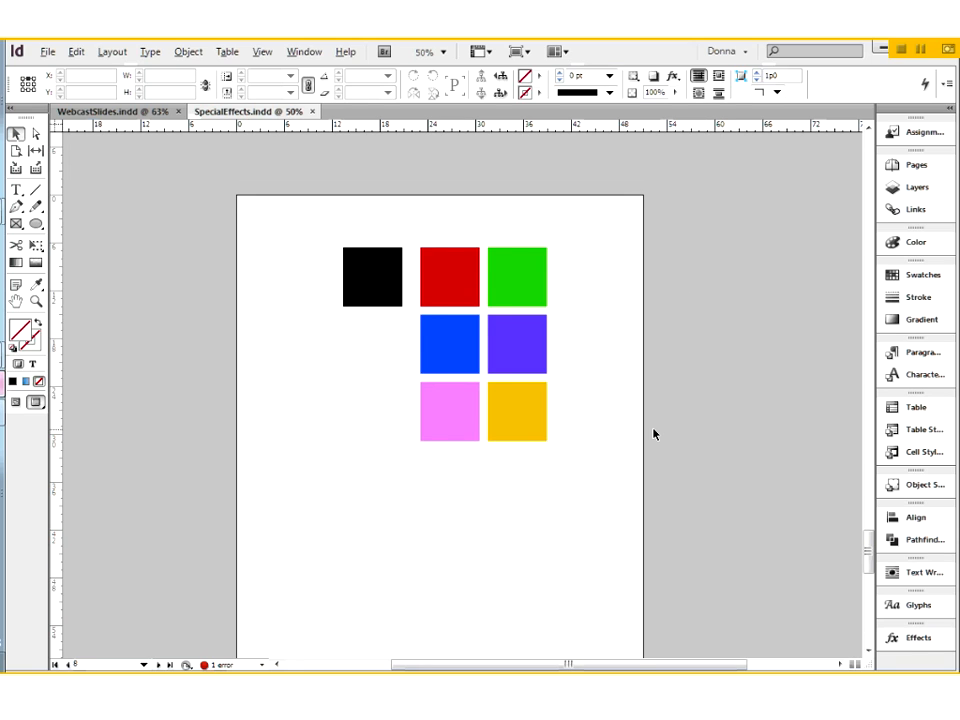
{"action": "scroll", "coordinate": [650, 435], "scroll_direction": "down", "scroll_amount": 10}
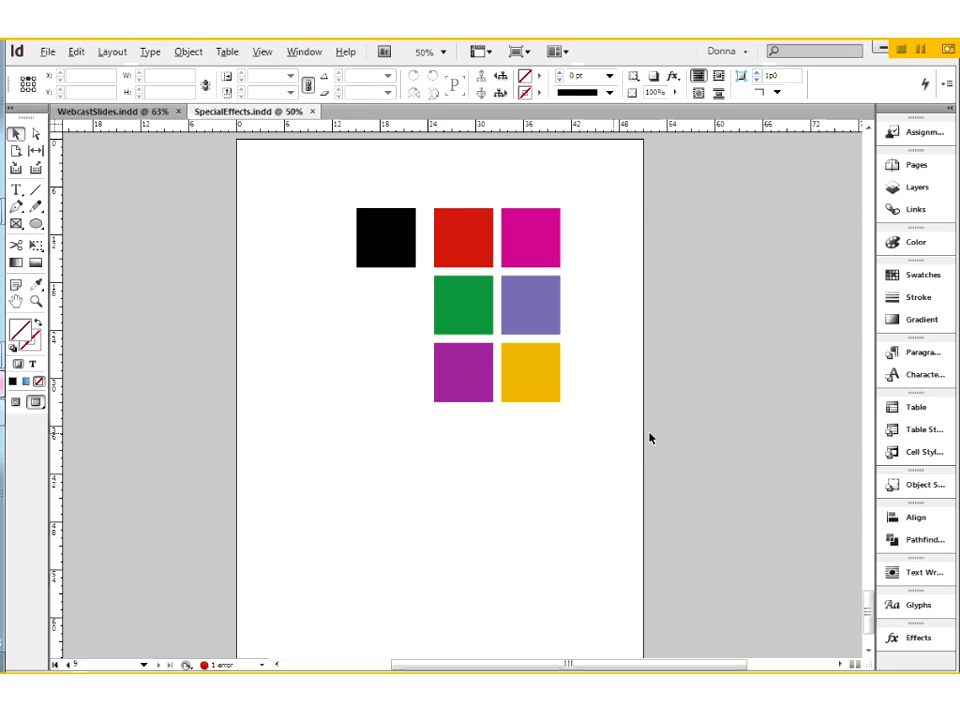
{"action": "scroll", "coordinate": [649, 438], "scroll_direction": "up", "scroll_amount": 10}
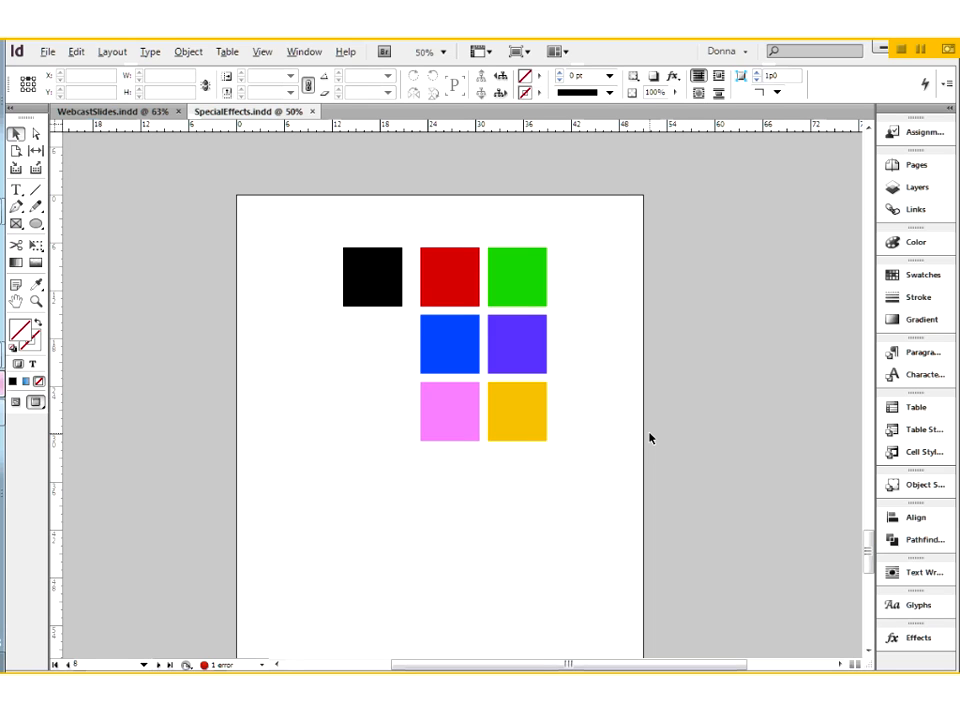
{"action": "left_click", "coordinate": [910, 166]}
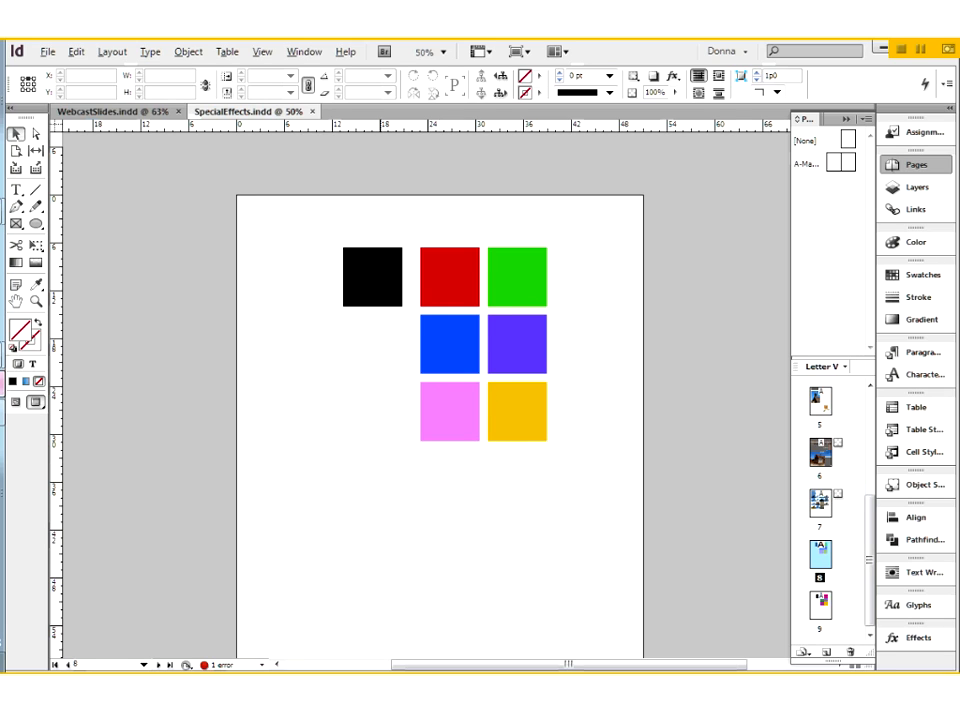
- Try an opacity of 99% on the black square on page 8, undo it and deselect the square
{"action": "key", "text": "ctrl+space"}
{"action": "left_click_drag", "start_coordinate": [316, 228], "coordinate": [587, 480]}
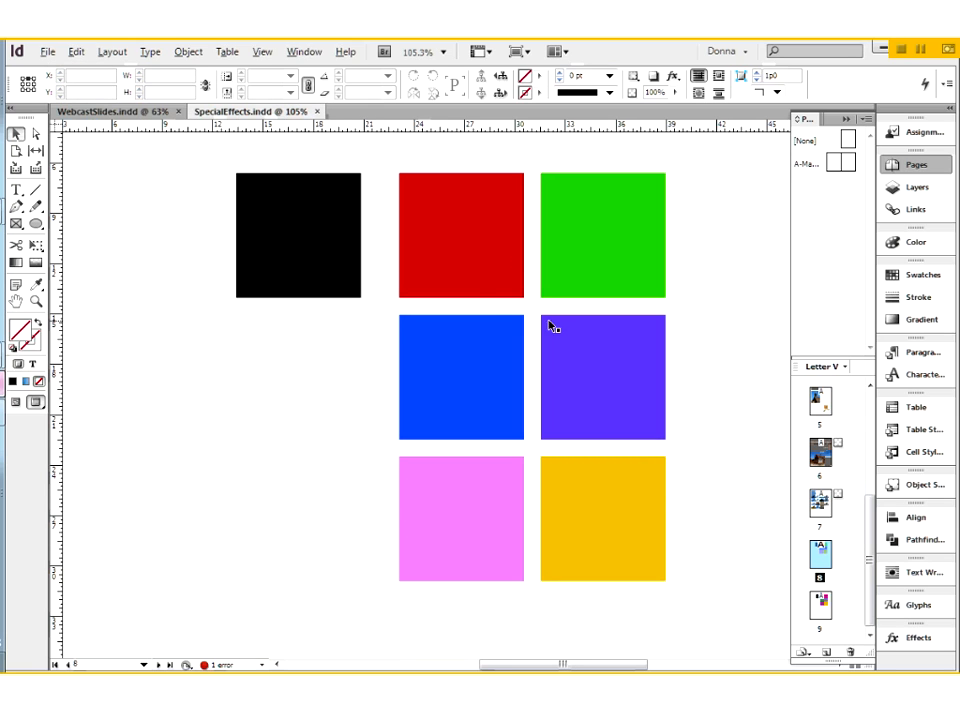
{"action": "left_click", "coordinate": [262, 210]}
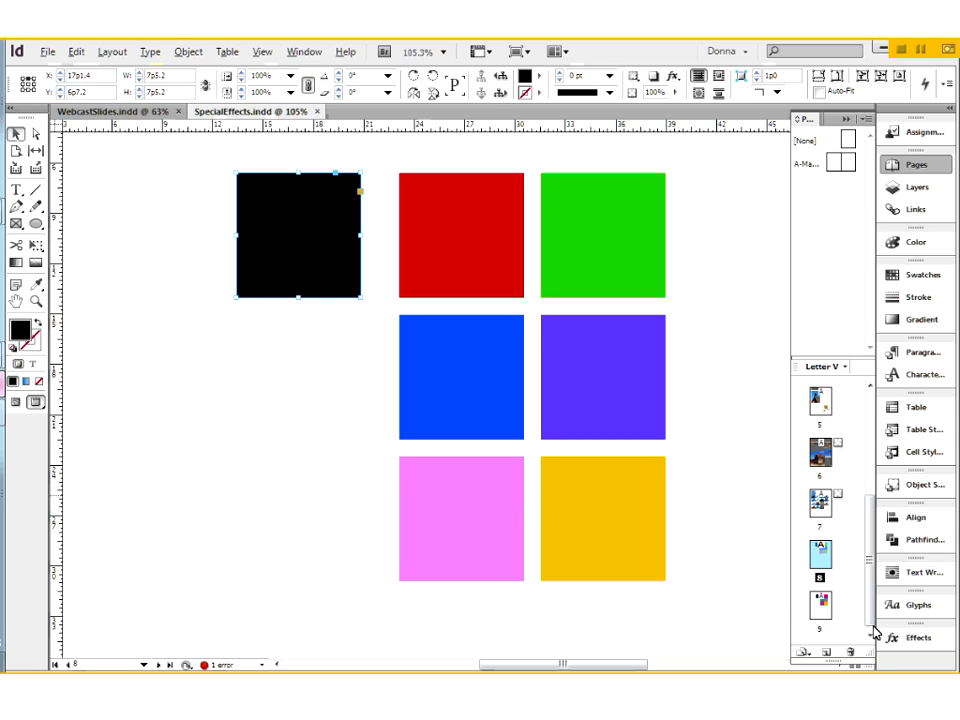
{"action": "left_click", "coordinate": [915, 641]}
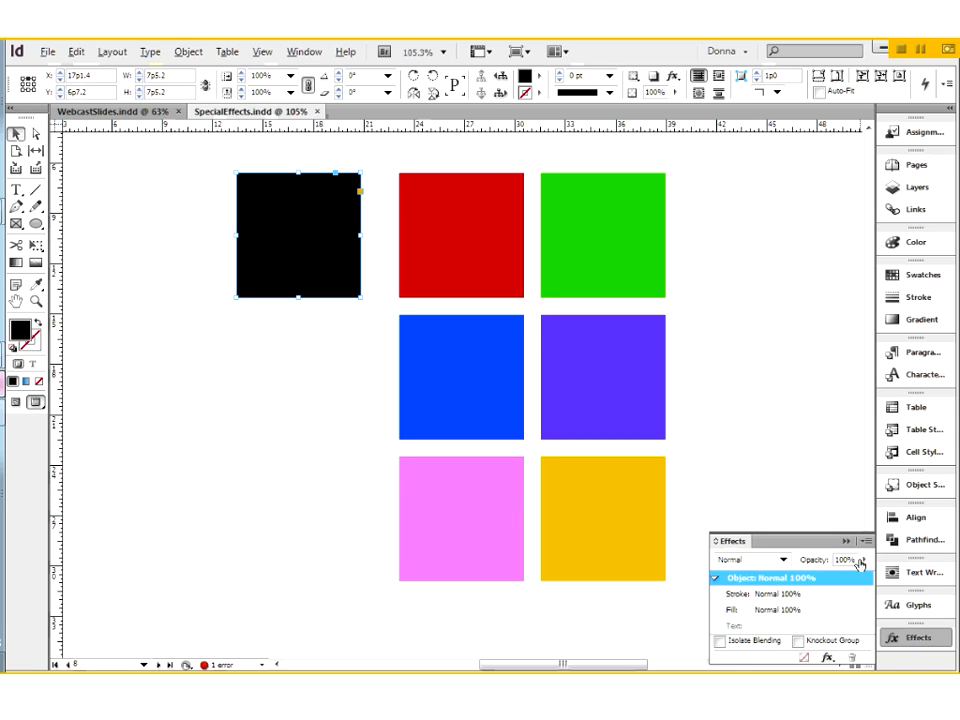
{"action": "left_click", "coordinate": [822, 563]}
{"action": "type", "text": "99"}
{"action": "key", "text": "Return"}
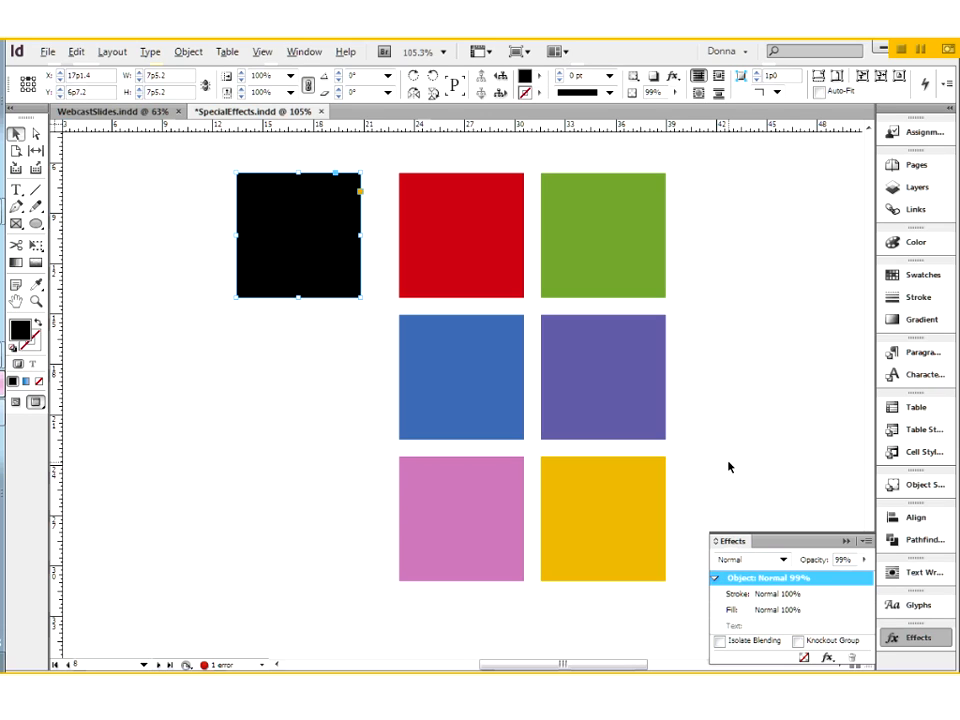
{"action": "key", "text": "ctrl+z"}
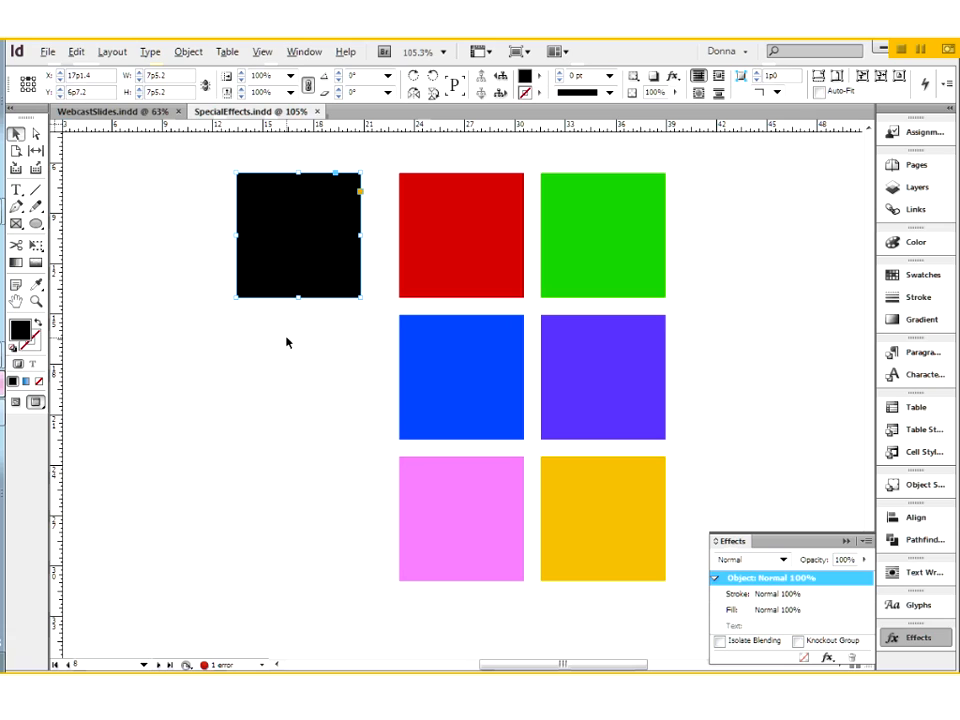
{"action": "left_click", "coordinate": [319, 387]}
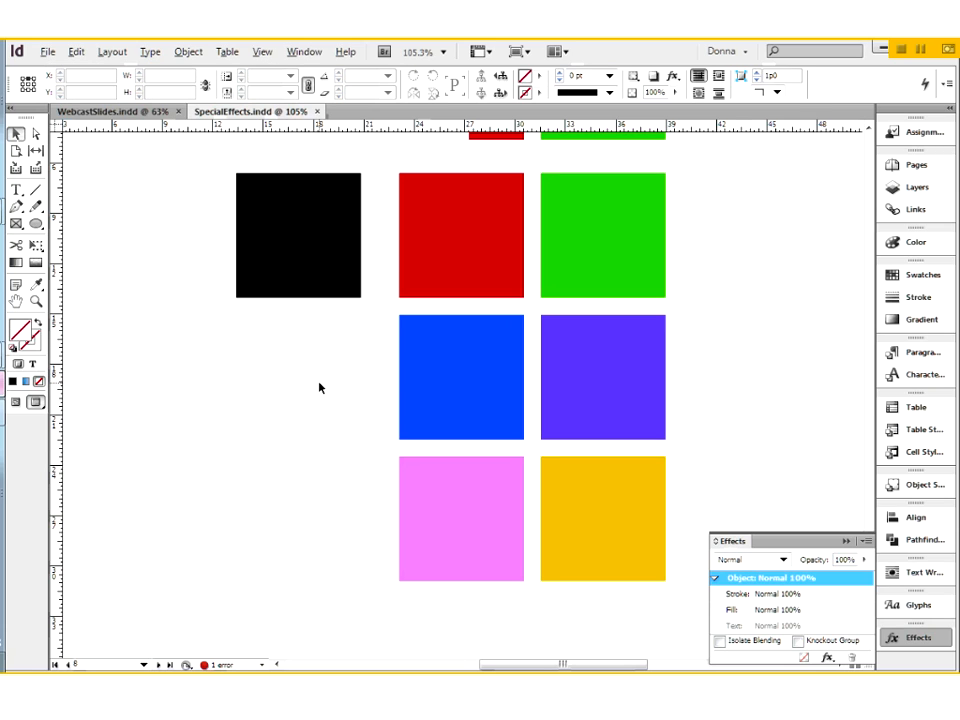
- Inspect the CMYK values of the green, red, magenta, violet and yellow squares on page 9
{"action": "key", "text": "shift+Page_Down"}
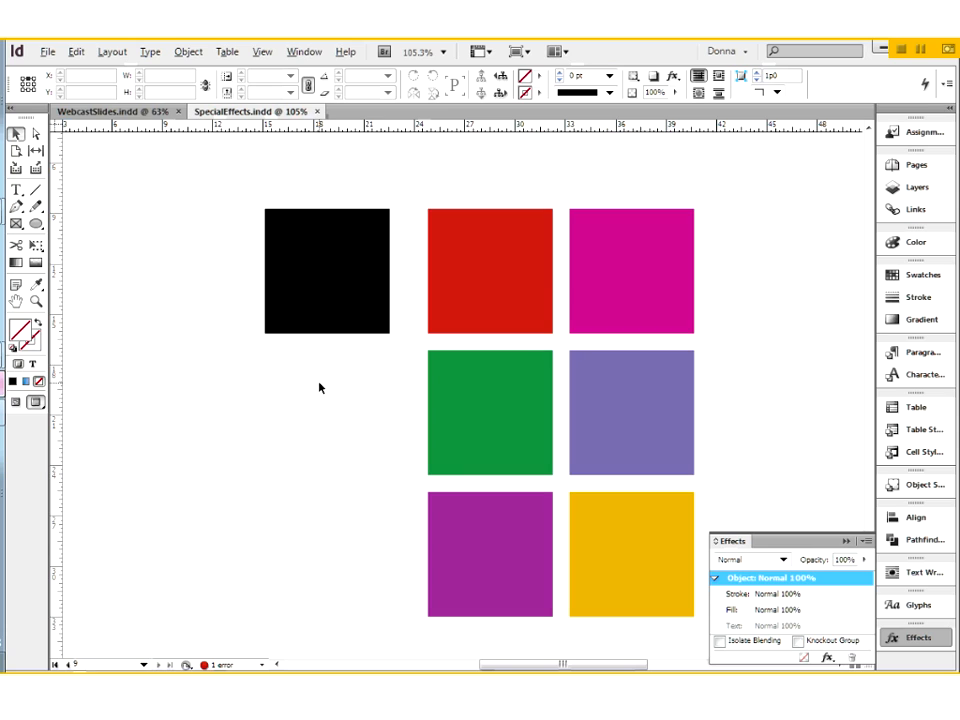
{"action": "left_click", "coordinate": [438, 398]}
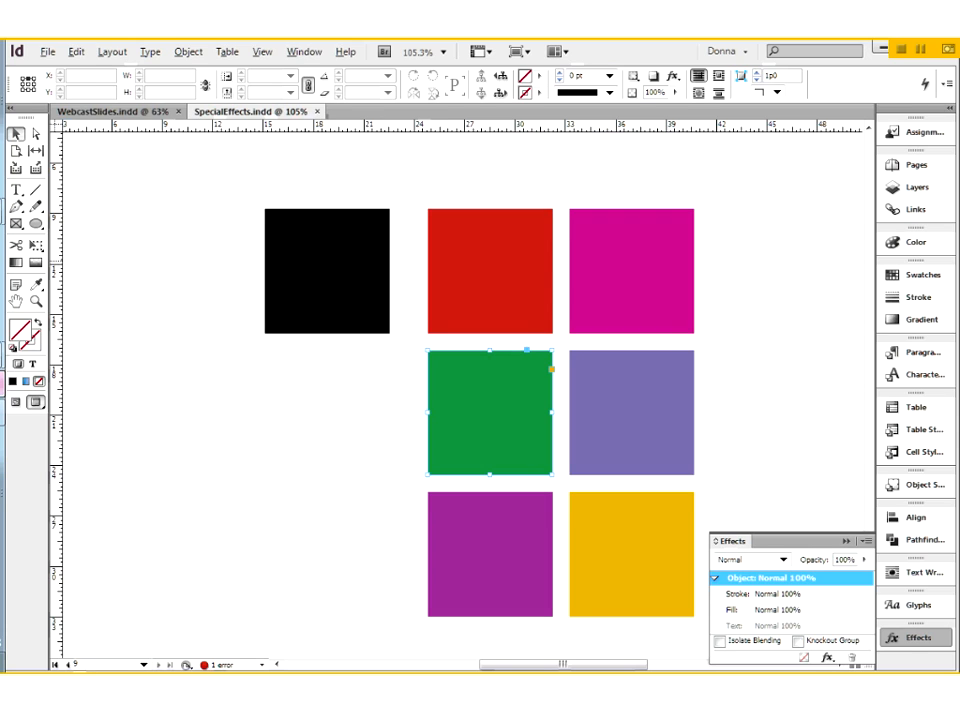
{"action": "left_click", "coordinate": [916, 242]}
{"action": "left_click", "coordinate": [506, 278]}
{"action": "left_click", "coordinate": [626, 285]}
{"action": "left_click", "coordinate": [617, 414]}
{"action": "left_click", "coordinate": [660, 540]}
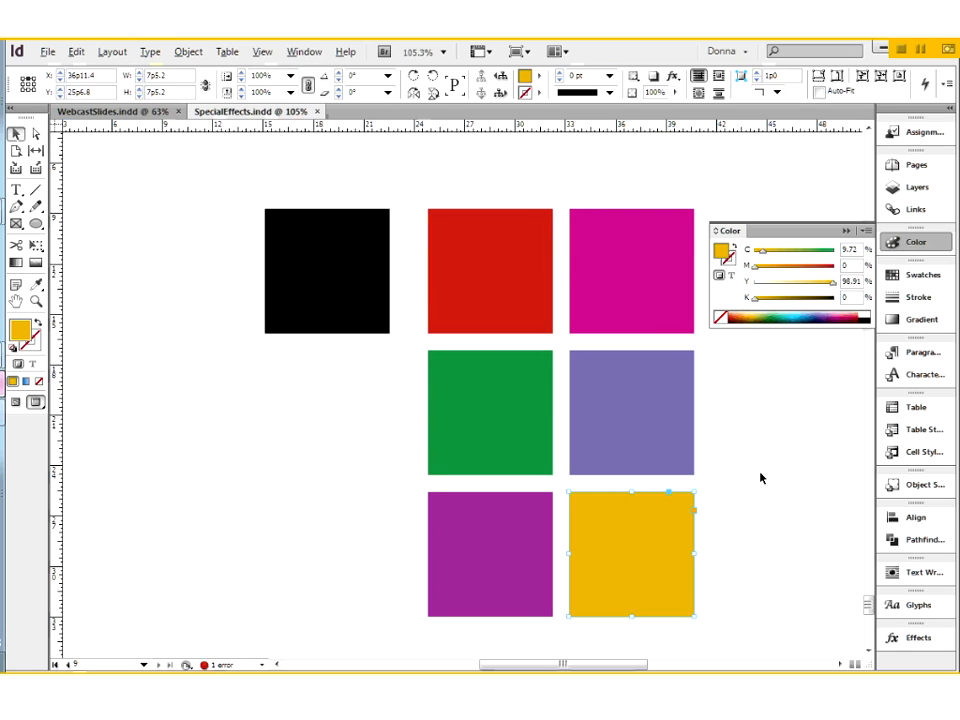
{"action": "left_click", "coordinate": [761, 476]}
{"action": "left_click", "coordinate": [845, 231]}
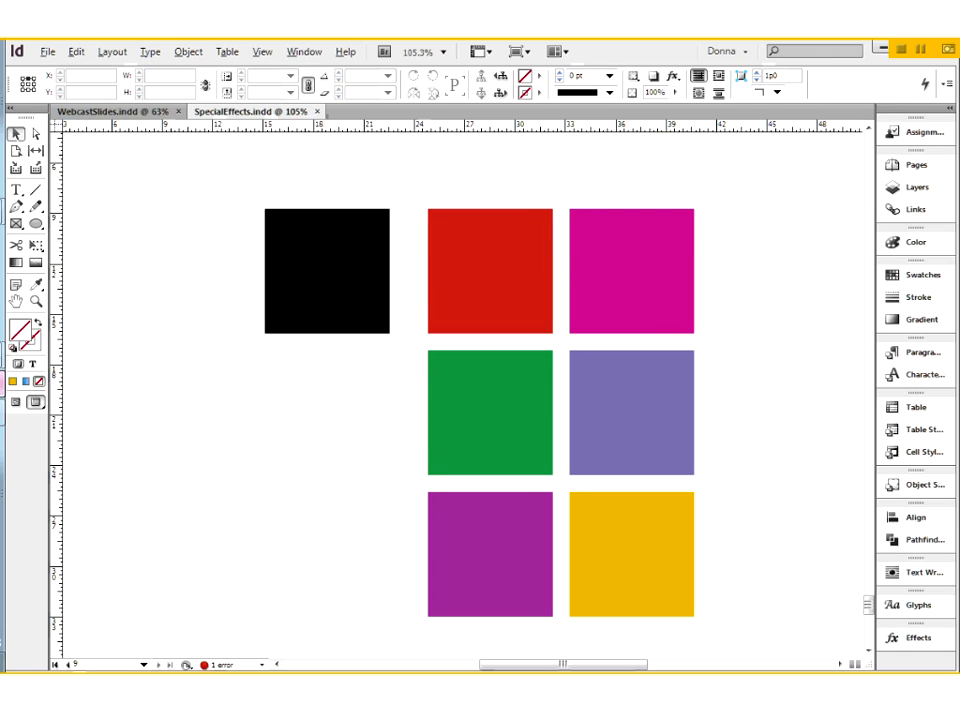
- Set the document's transparency blend space to Document RGB
{"action": "left_click", "coordinate": [77, 52]}
{"action": "mouse_move", "coordinate": [133, 560]}
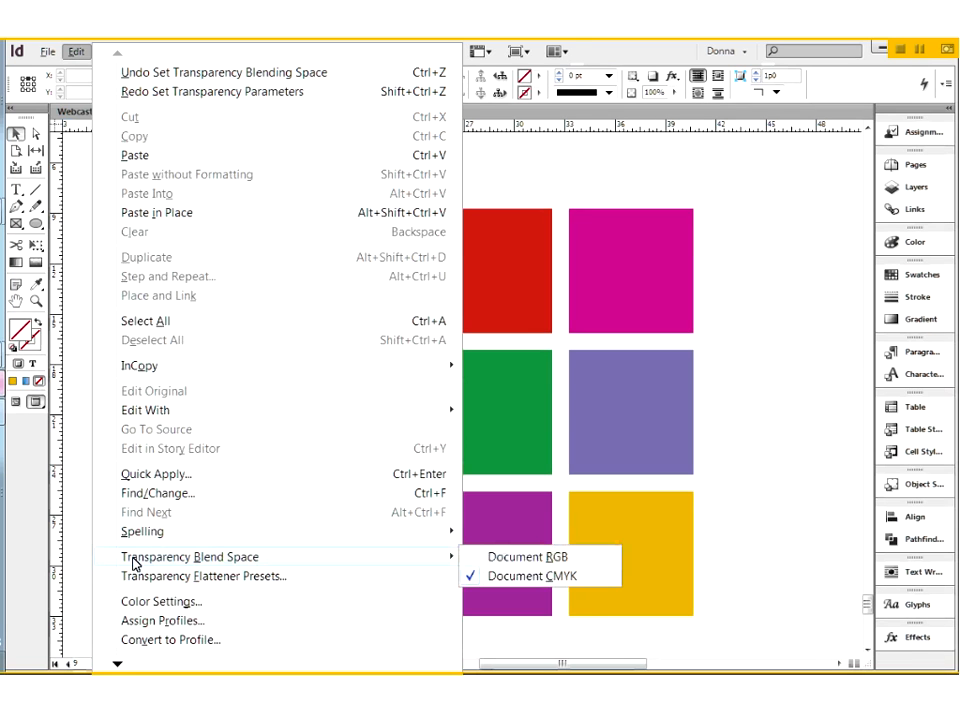
{"action": "left_click", "coordinate": [535, 563]}
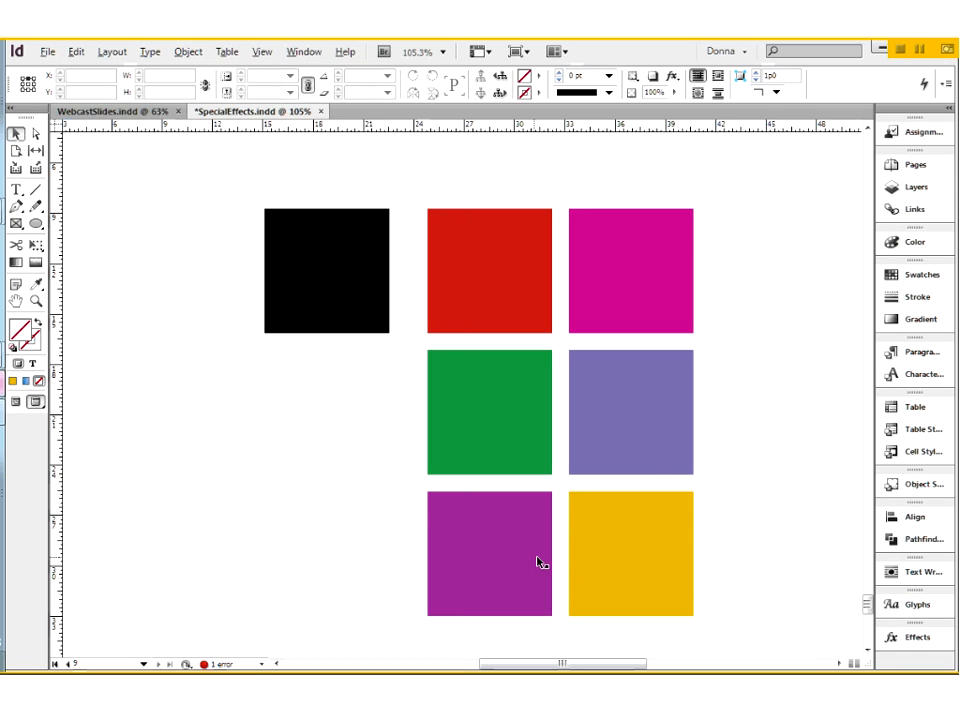
- Set the black square's opacity to 99% on page 9 and deselect the square
{"action": "left_click", "coordinate": [347, 270]}
{"action": "left_click", "coordinate": [930, 637]}
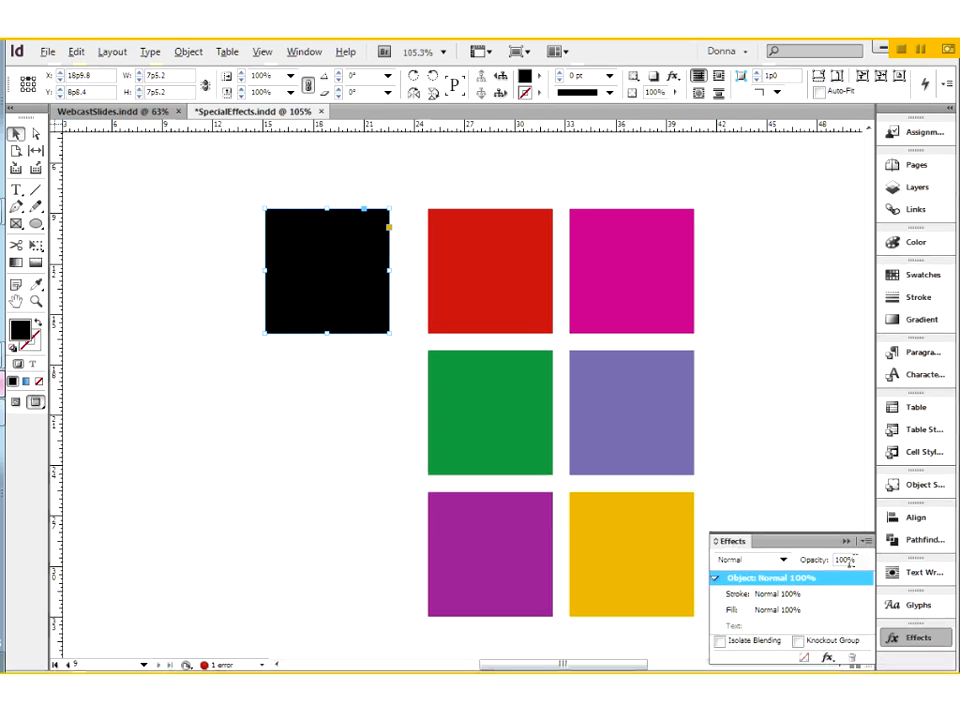
{"action": "left_click", "coordinate": [820, 563]}
{"action": "type", "text": "99"}
{"action": "key", "text": "Return"}
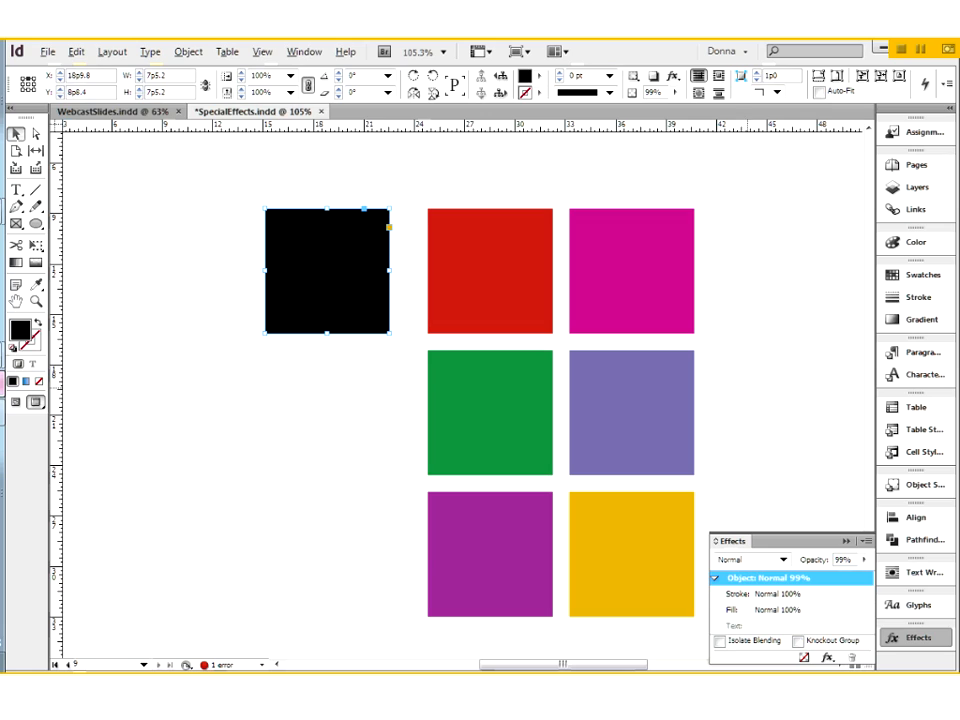
{"action": "left_click", "coordinate": [182, 171]}
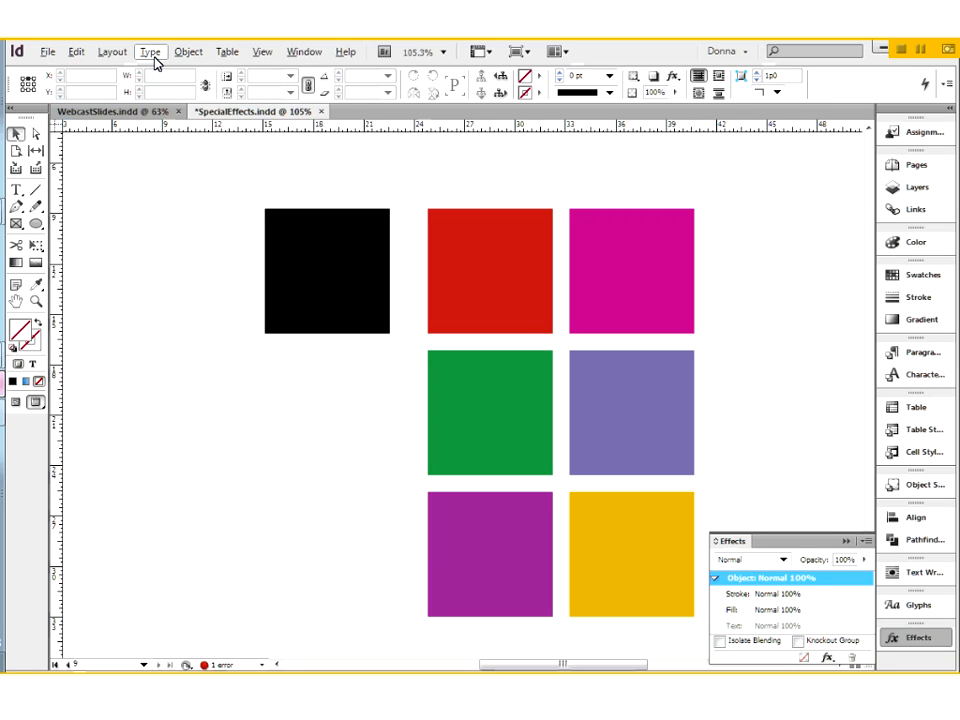
- Set the document's transparency blend space to Document CMYK
{"action": "left_click", "coordinate": [74, 52]}
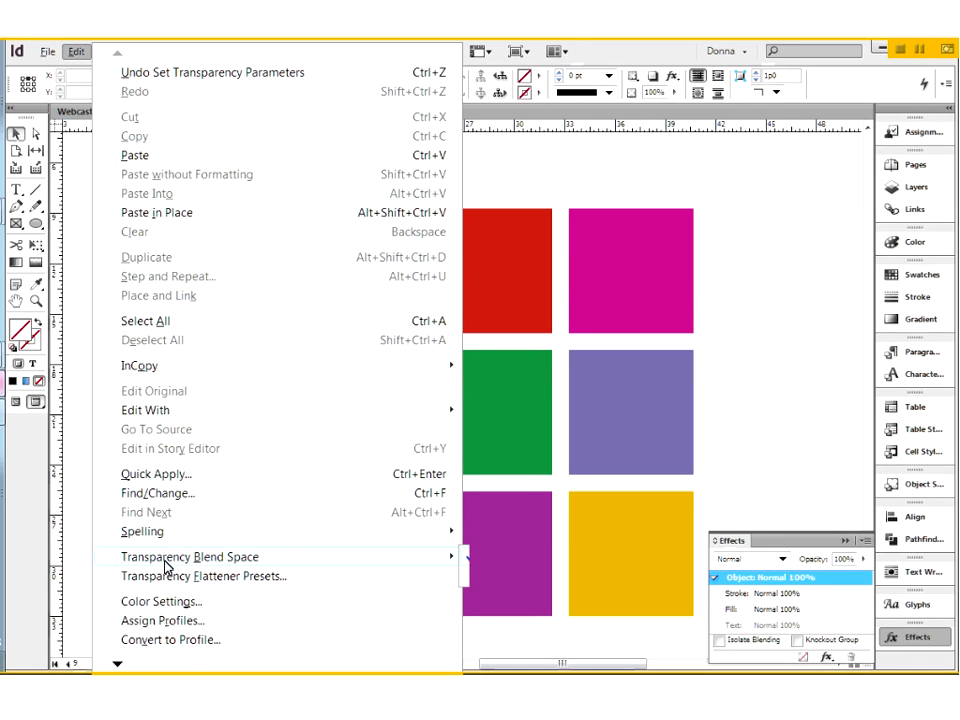
{"action": "mouse_move", "coordinate": [165, 560]}
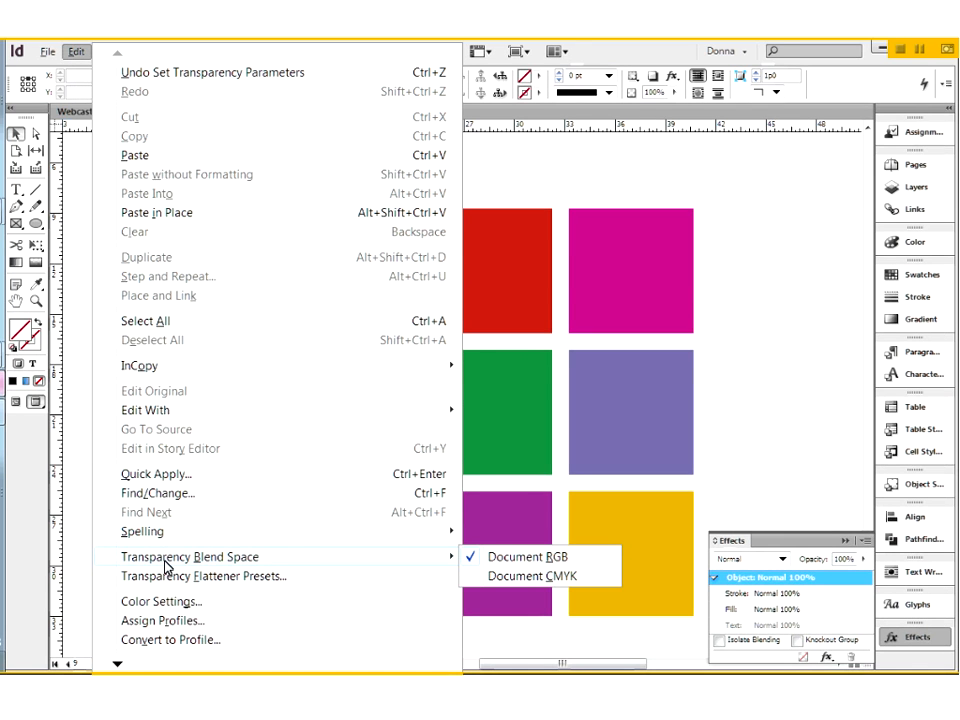
{"action": "left_click", "coordinate": [515, 576]}
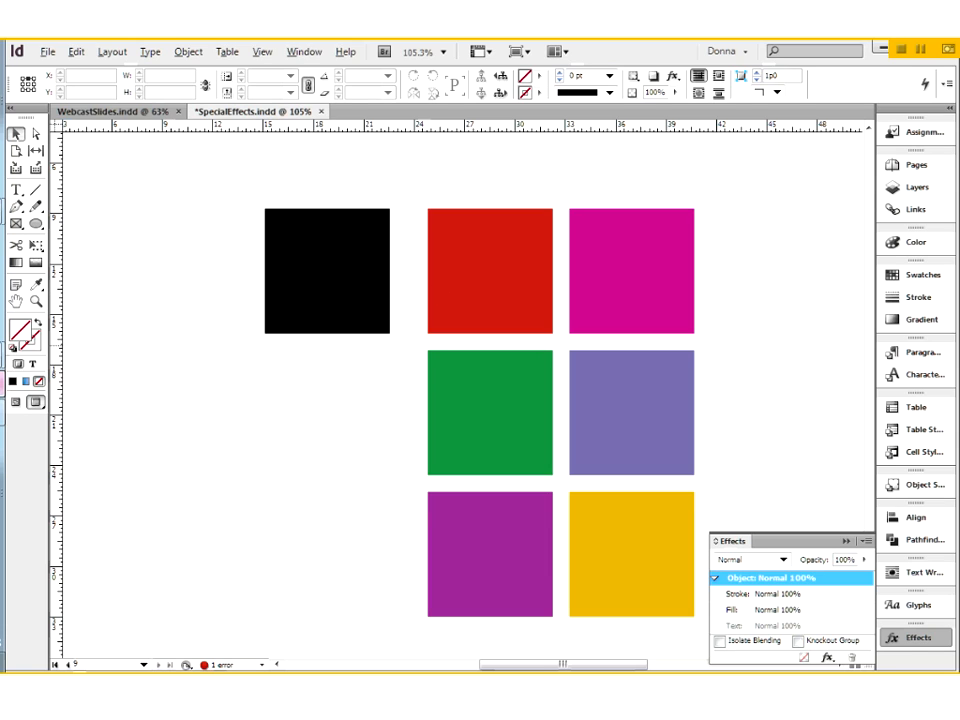
- Start an export to the Desktop as an Adobe PDF (Print) file named BlendSpace.pdf
{"action": "left_click", "coordinate": [47, 52]}
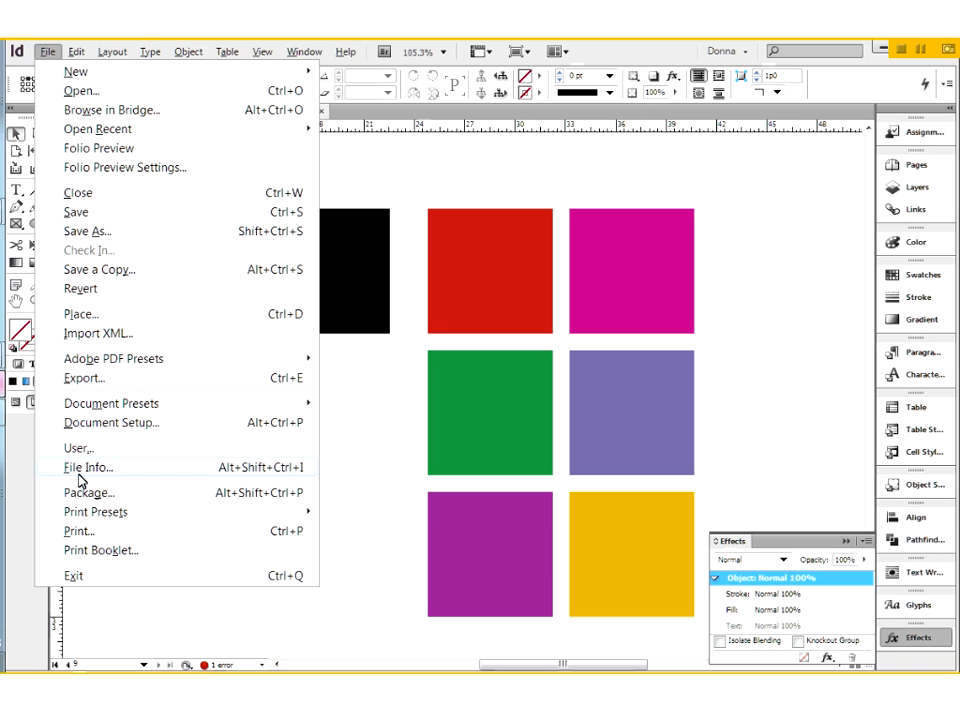
{"action": "left_click", "coordinate": [100, 384]}
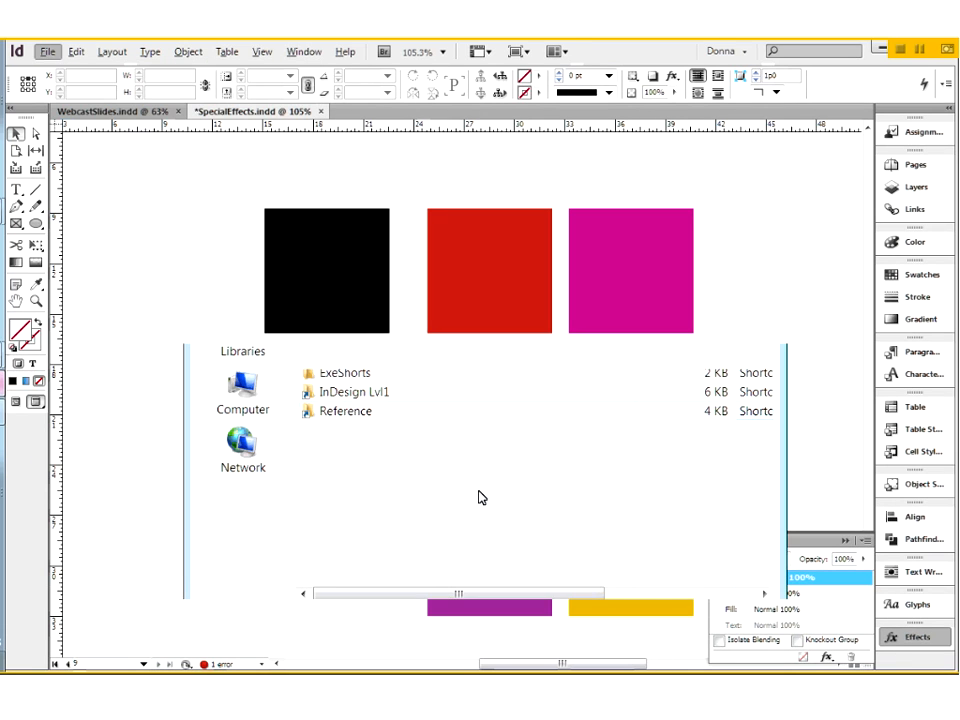
{"action": "left_click", "coordinate": [453, 622]}
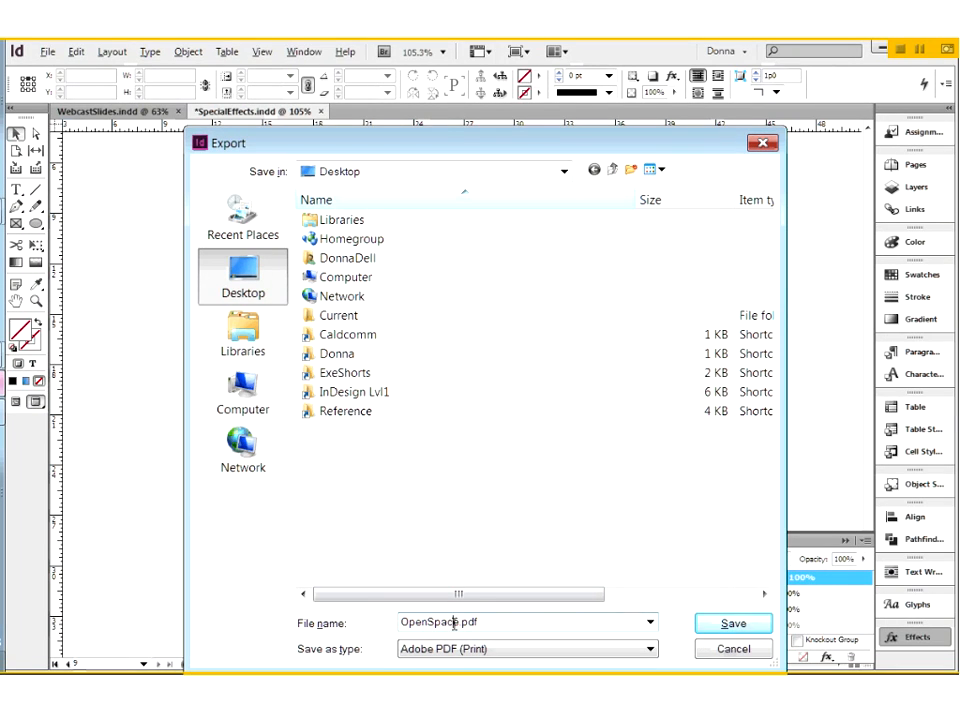
{"action": "left_click_drag", "start_coordinate": [453, 622], "coordinate": [366, 606]}
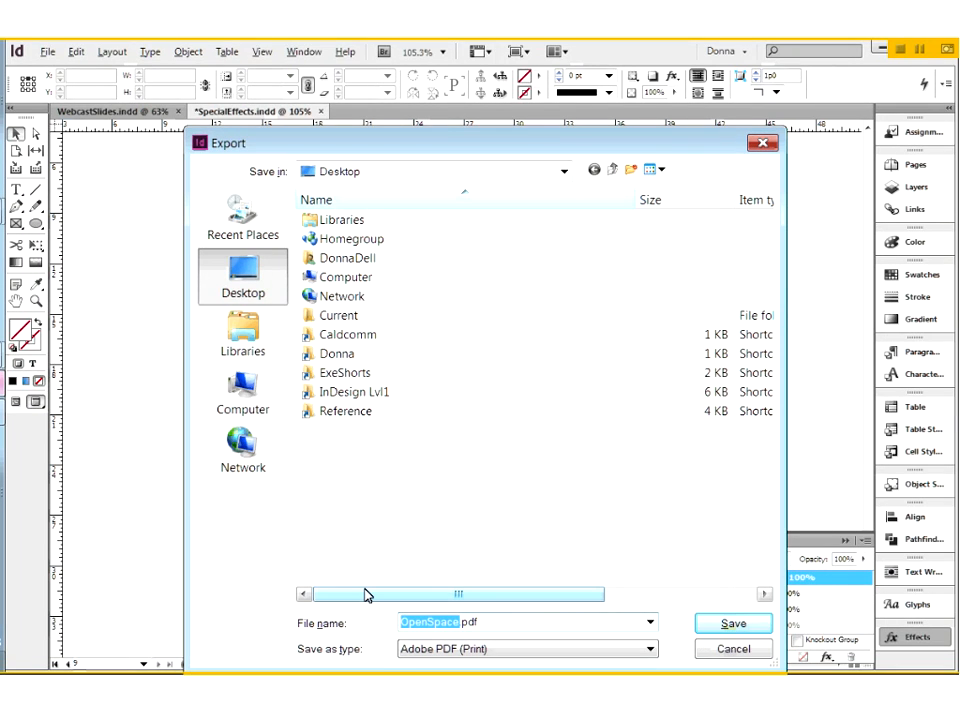
{"action": "type", "text": "BlendSpace"}
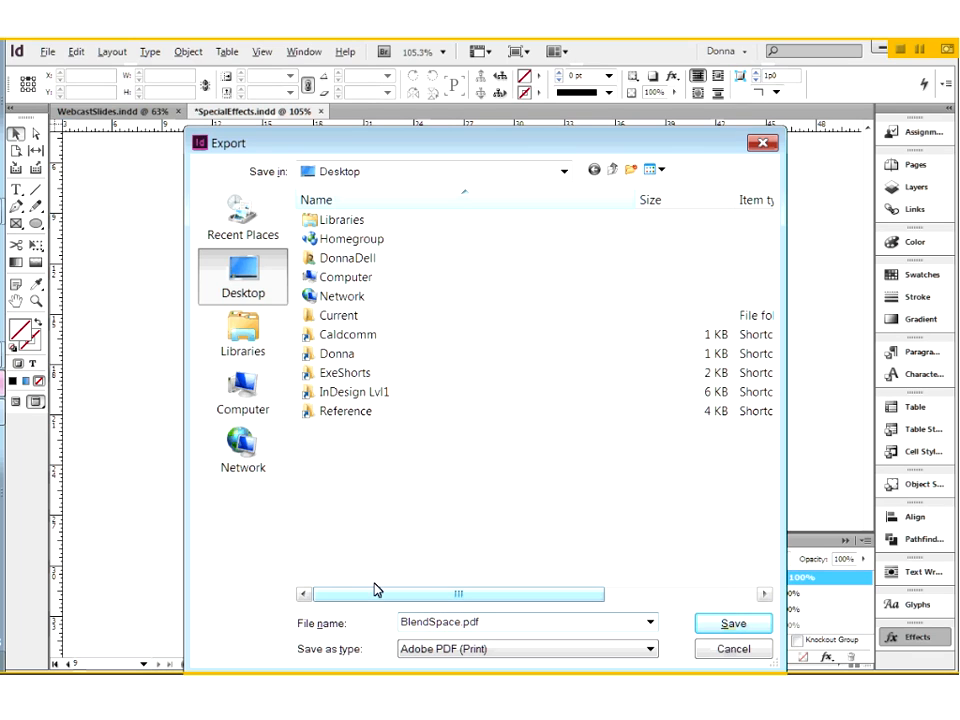
{"action": "left_click", "coordinate": [712, 623]}
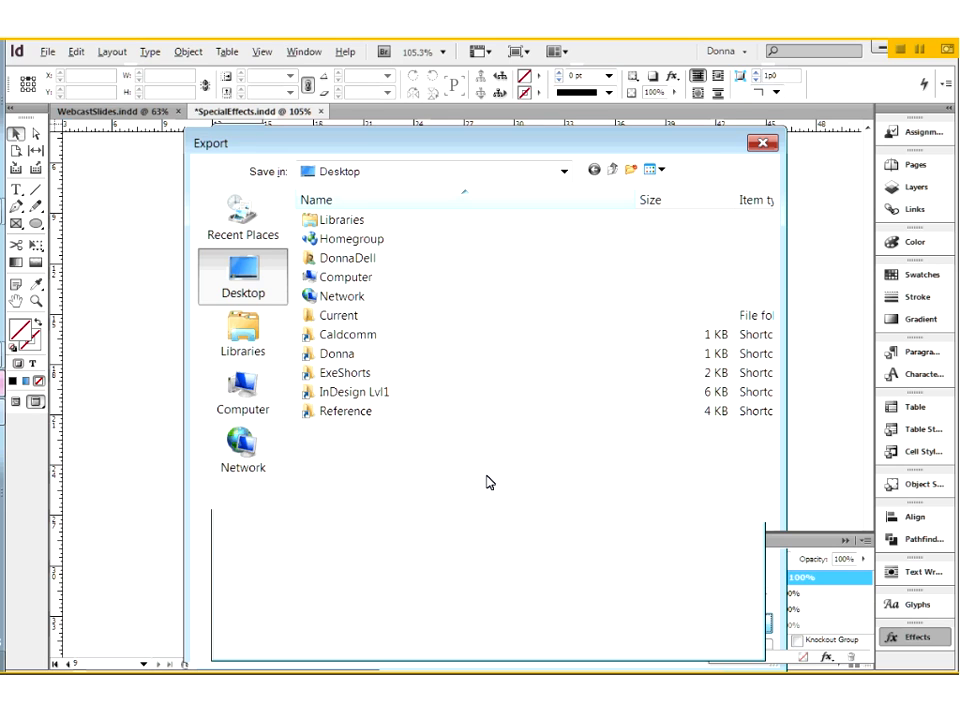
- Choose the [Smallest File Size] PDF preset and review its General and Output colour conversion settings
{"action": "left_click", "coordinate": [743, 167]}
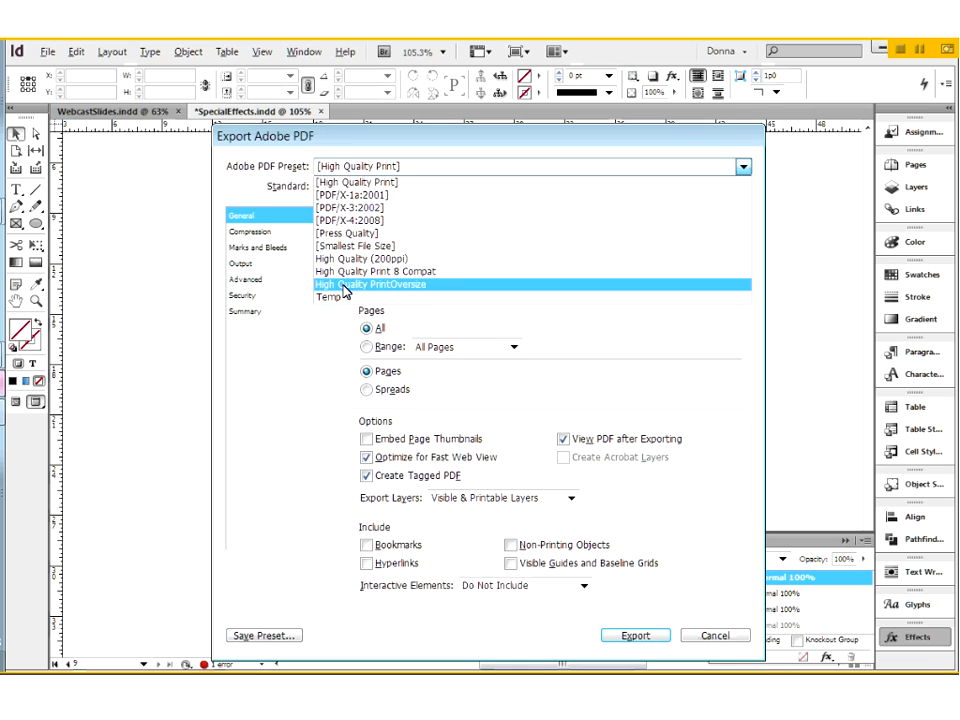
{"action": "left_click", "coordinate": [352, 247]}
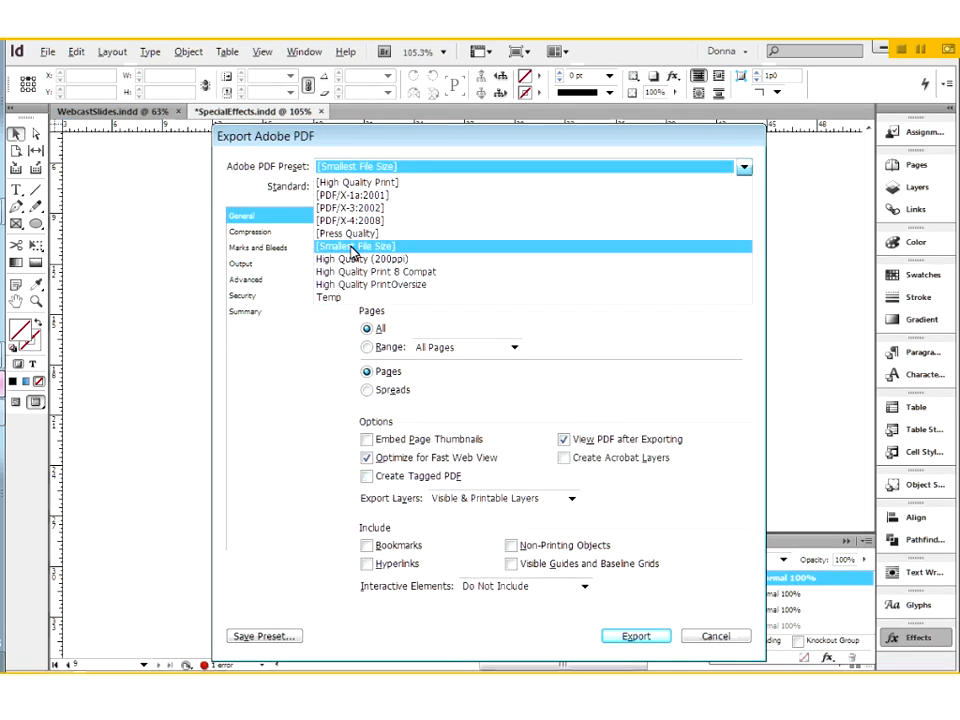
{"action": "left_click", "coordinate": [250, 265]}
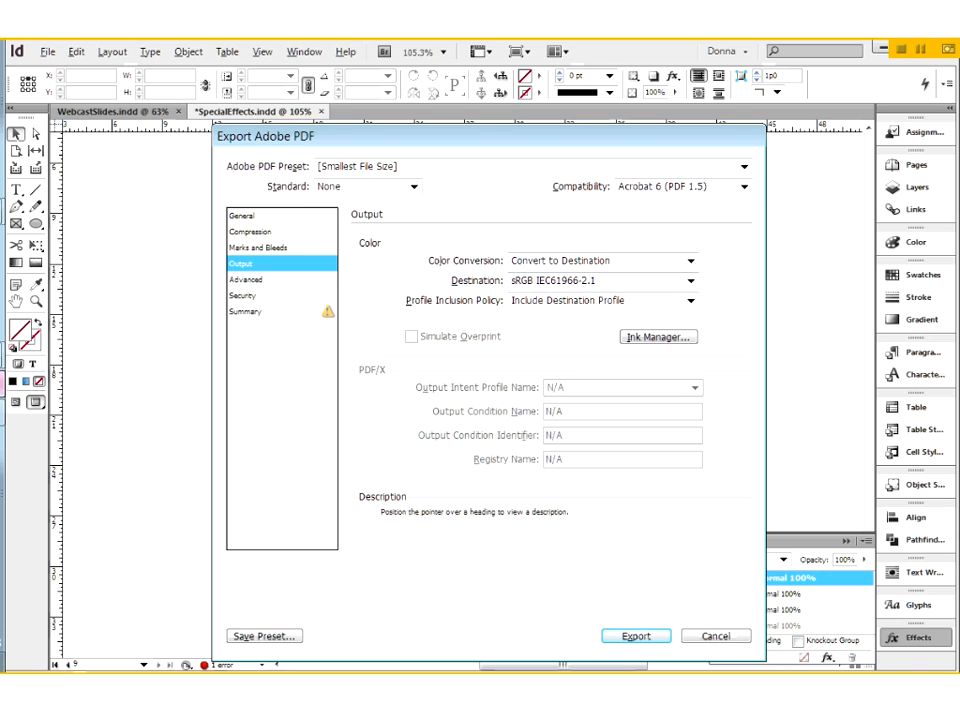
{"action": "left_click", "coordinate": [243, 216]}
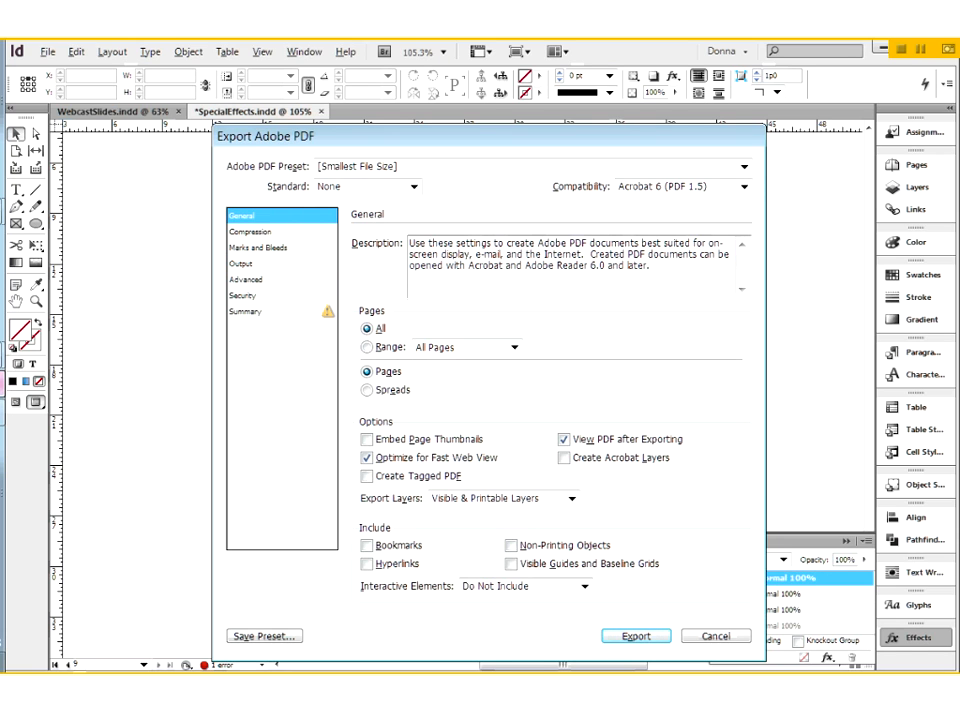
{"action": "left_click", "coordinate": [242, 264]}
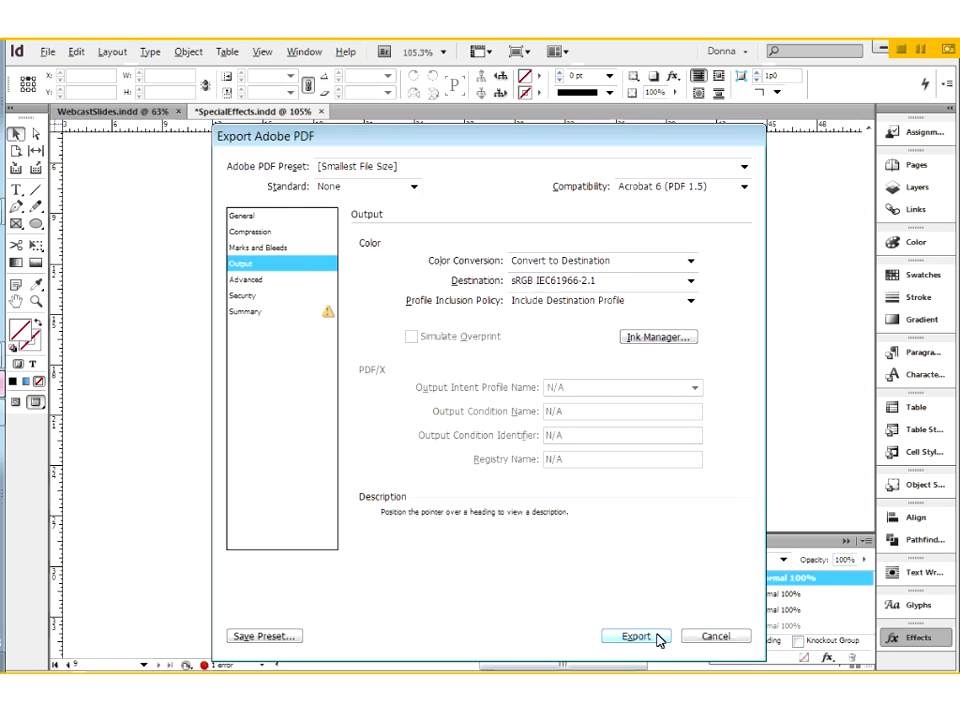
- Try to export the PDF, continuing past the overset text and cancelling at the blend space mismatch
{"action": "left_click", "coordinate": [657, 635]}
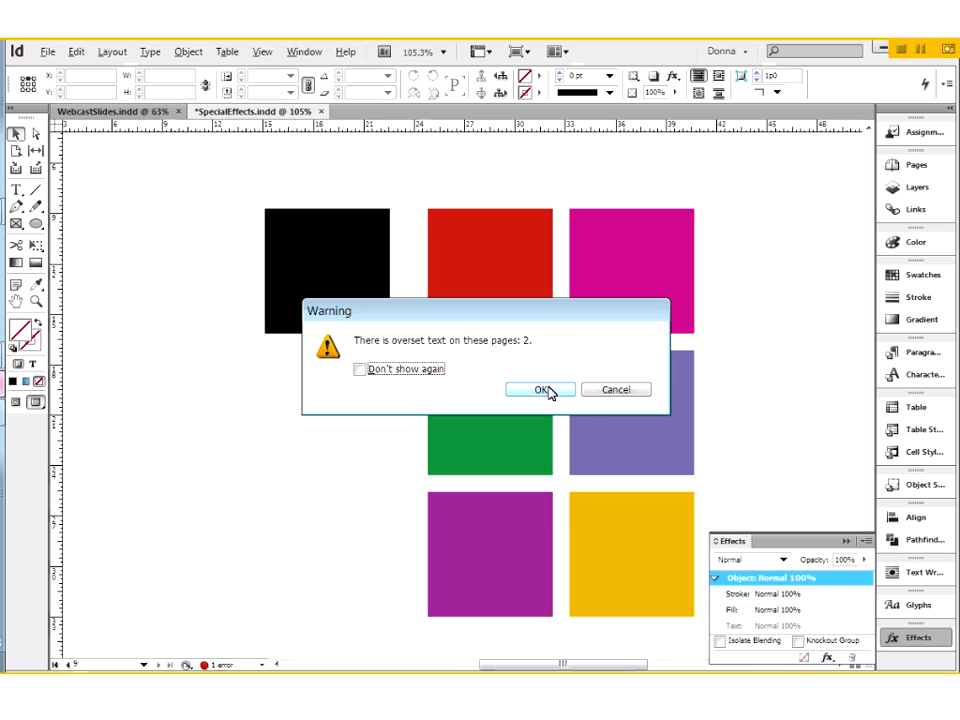
{"action": "left_click", "coordinate": [548, 390]}
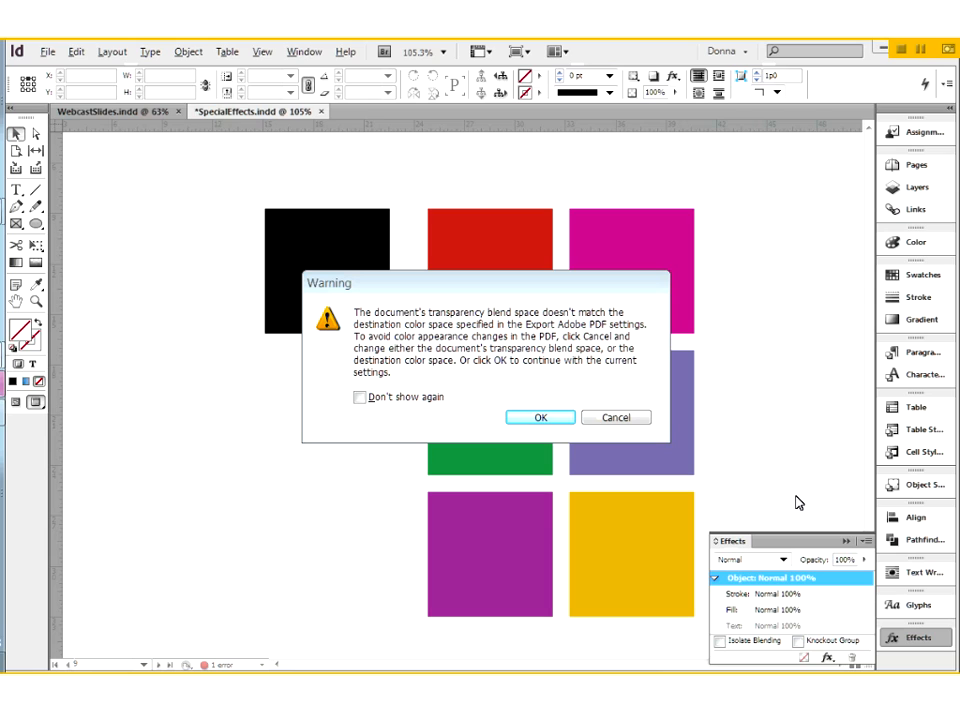
{"action": "left_click", "coordinate": [598, 419]}
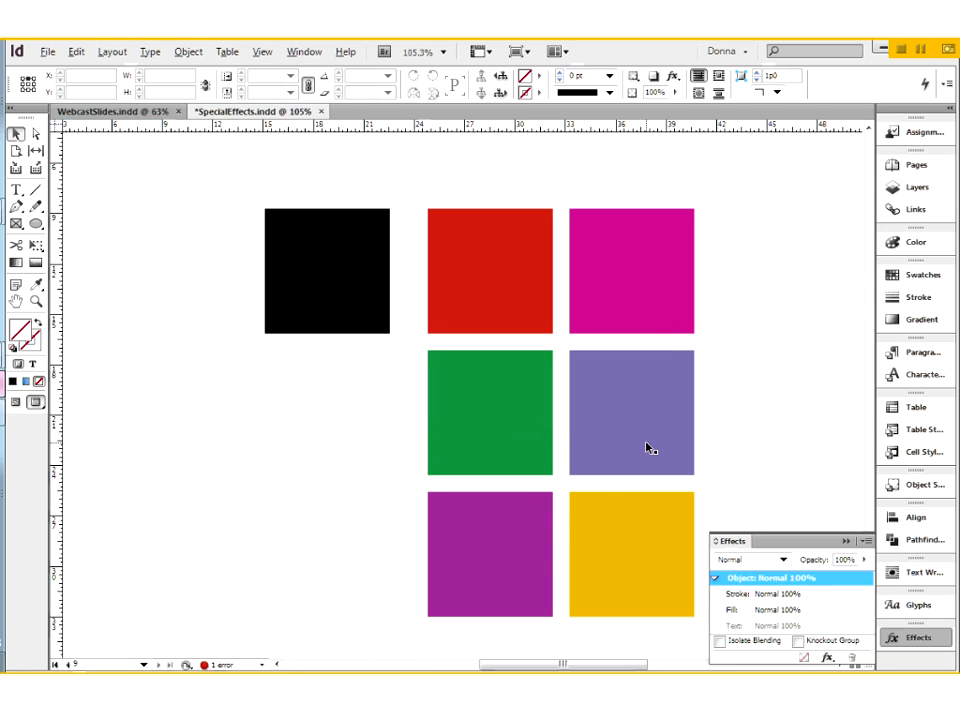